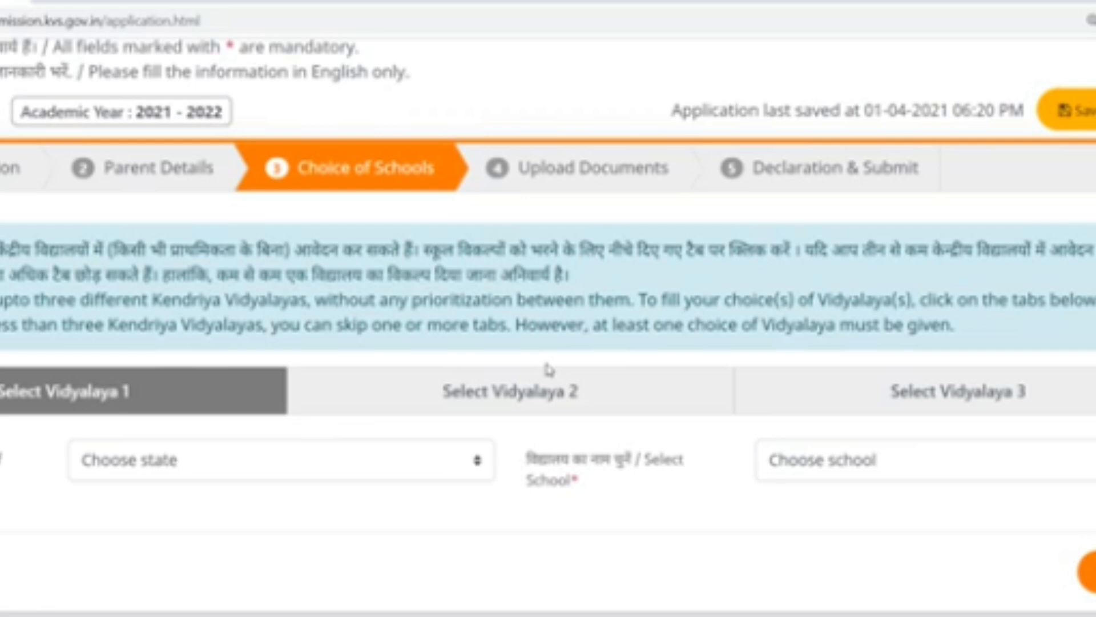
- Choose Uttar Pradesh as the state and KV ALIGARH as the school for the first Vidyalaya choice
click(478, 456)
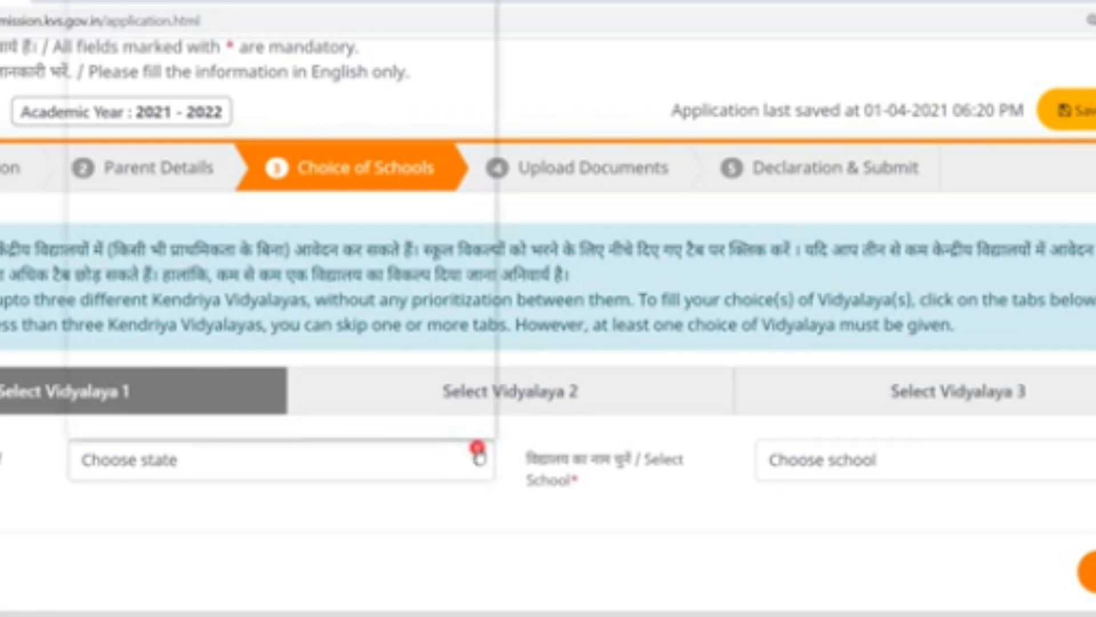
click(198, 209)
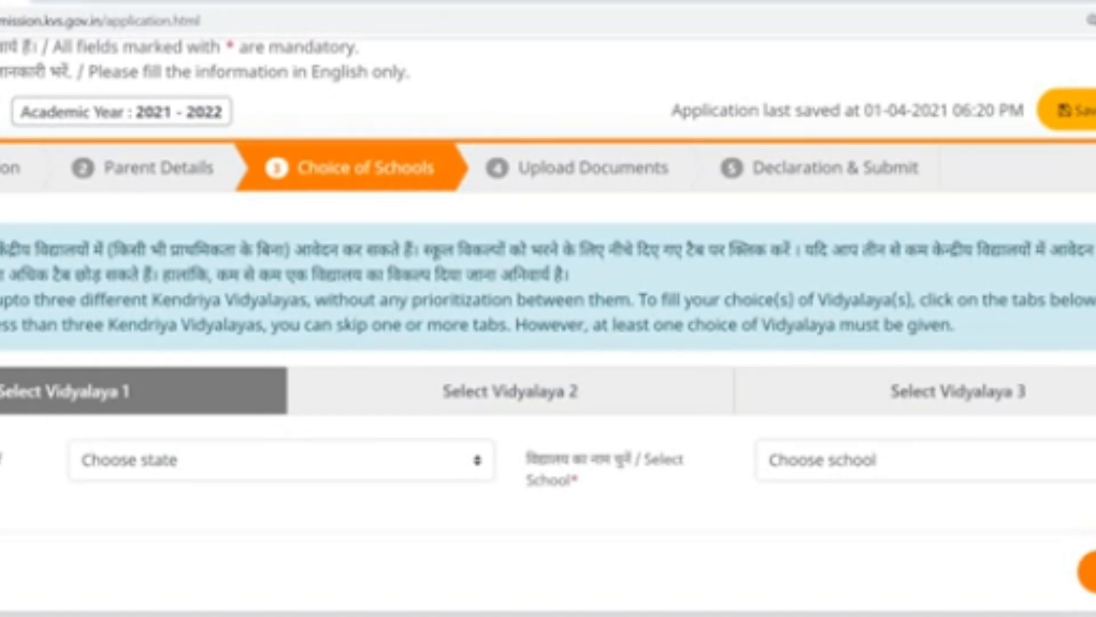
click(180, 175)
click(474, 128)
click(476, 459)
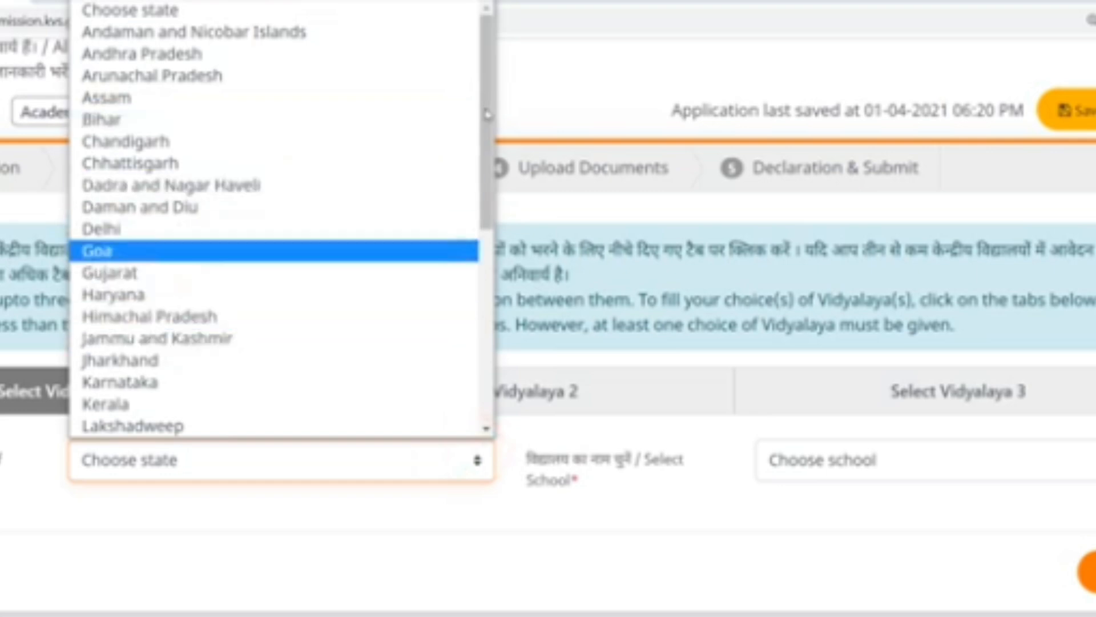
drag(485, 172, 473, 336)
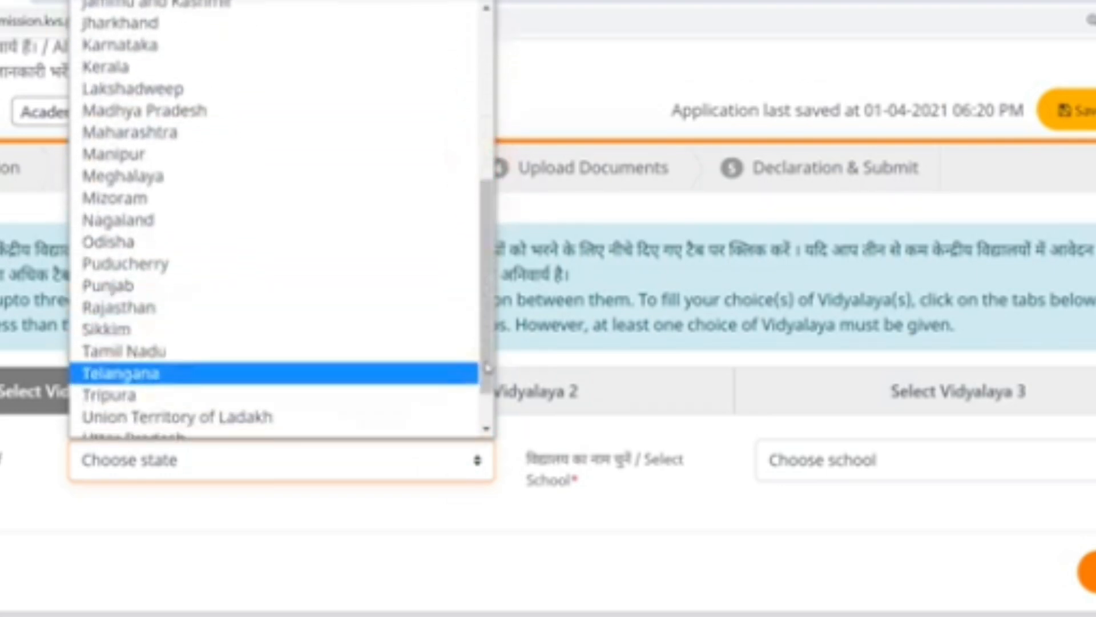
drag(488, 371, 487, 399)
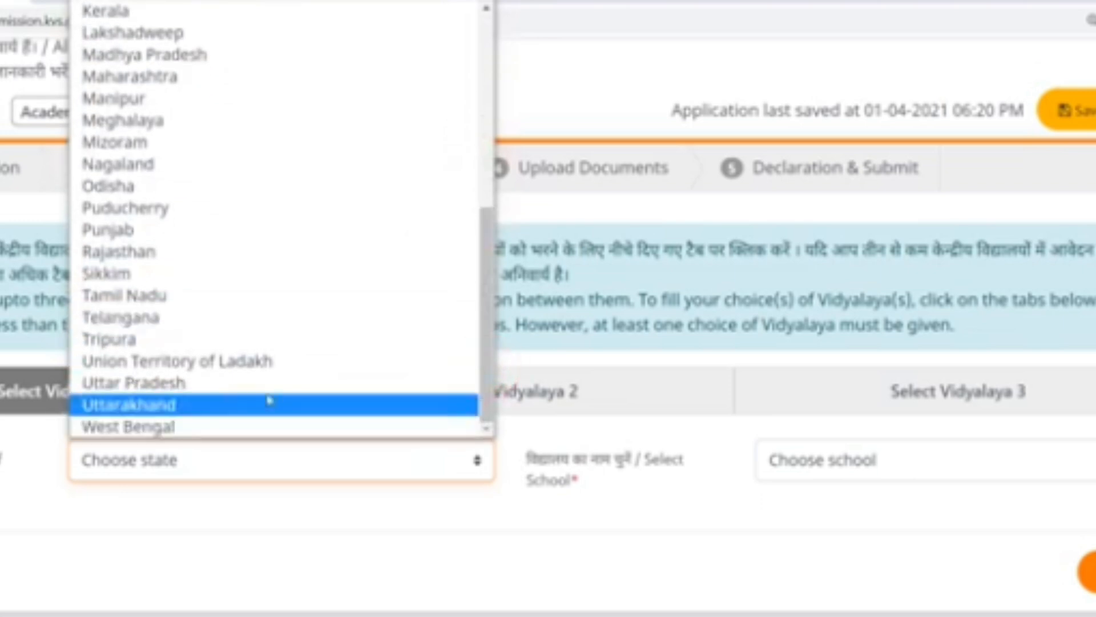
click(165, 384)
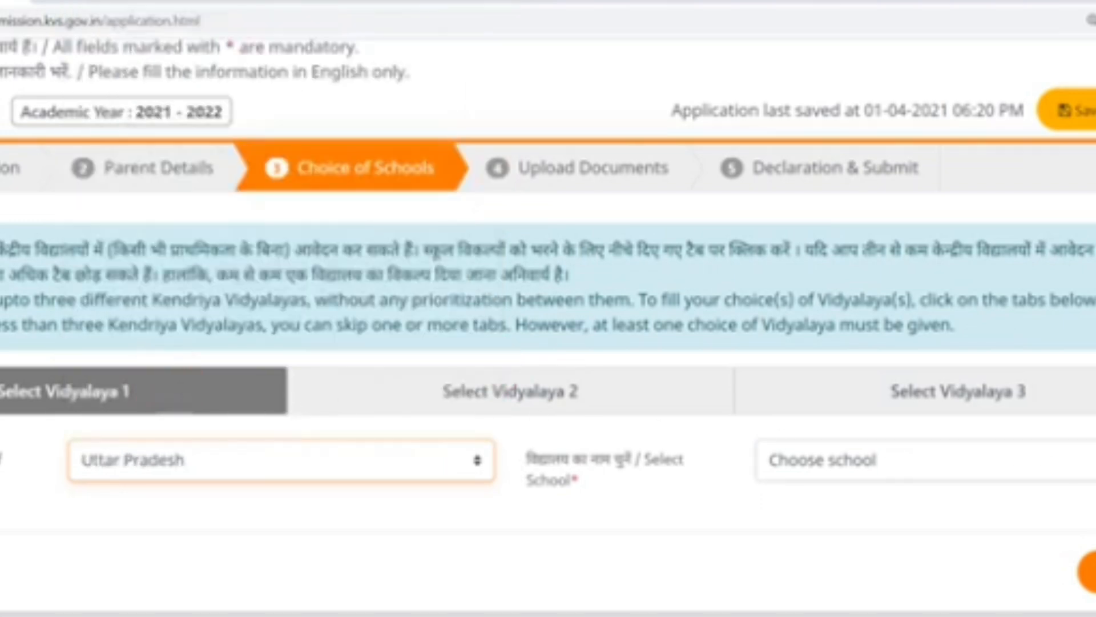
click(889, 457)
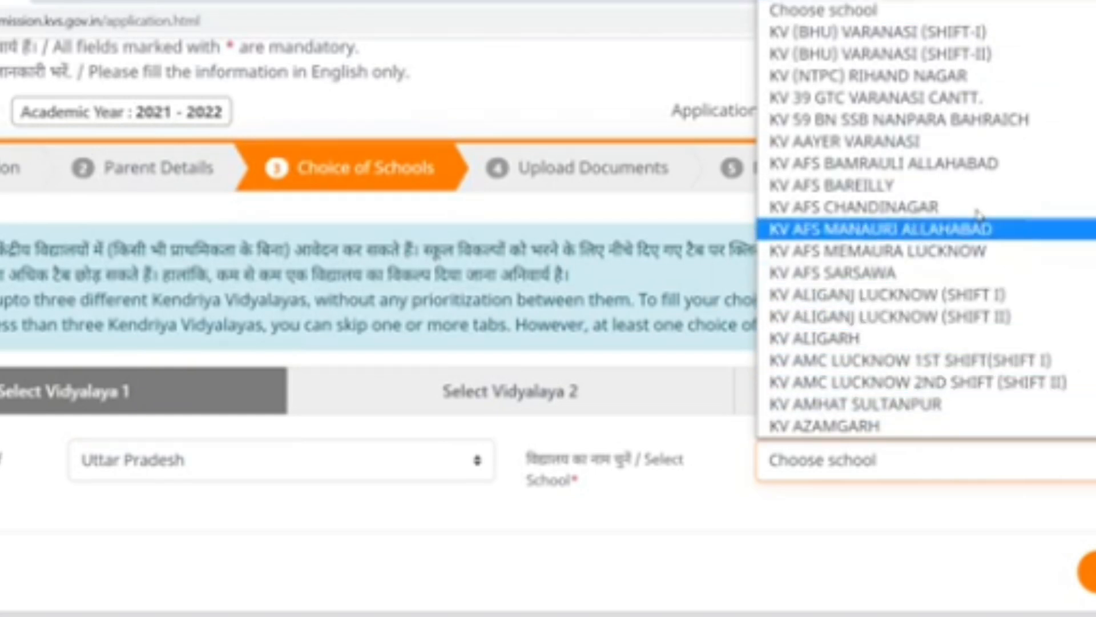
click(894, 342)
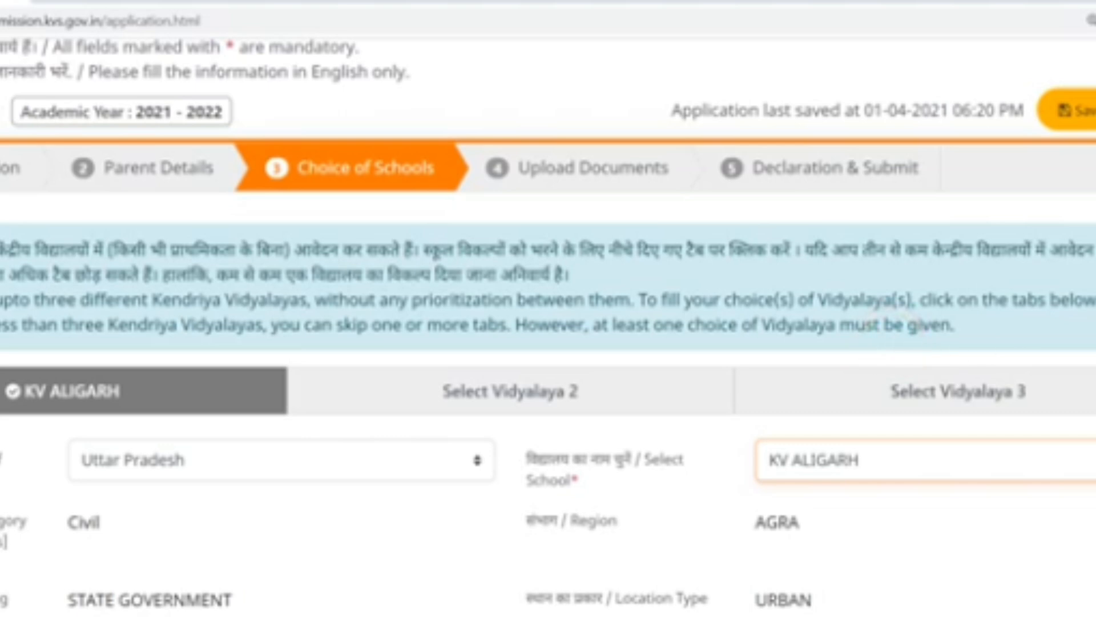
- Examine the KV ALIGARH school details, the distance-from-residence options and the list of service priority categories
scroll(894, 348, down, 3)
scroll(746, 399, down, 1)
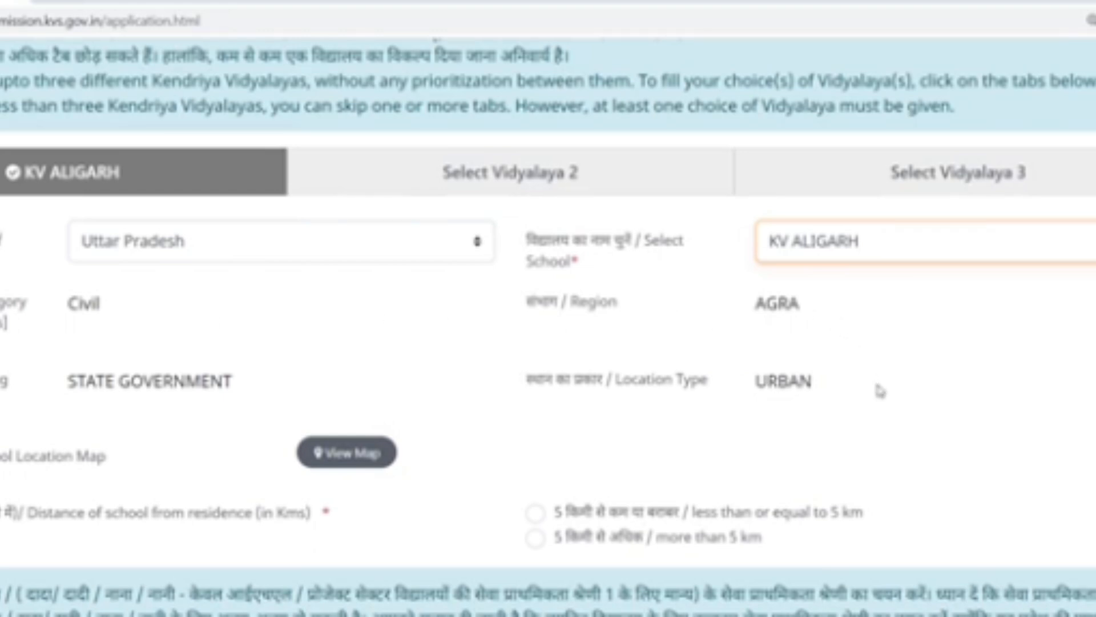
scroll(517, 406, down, 2)
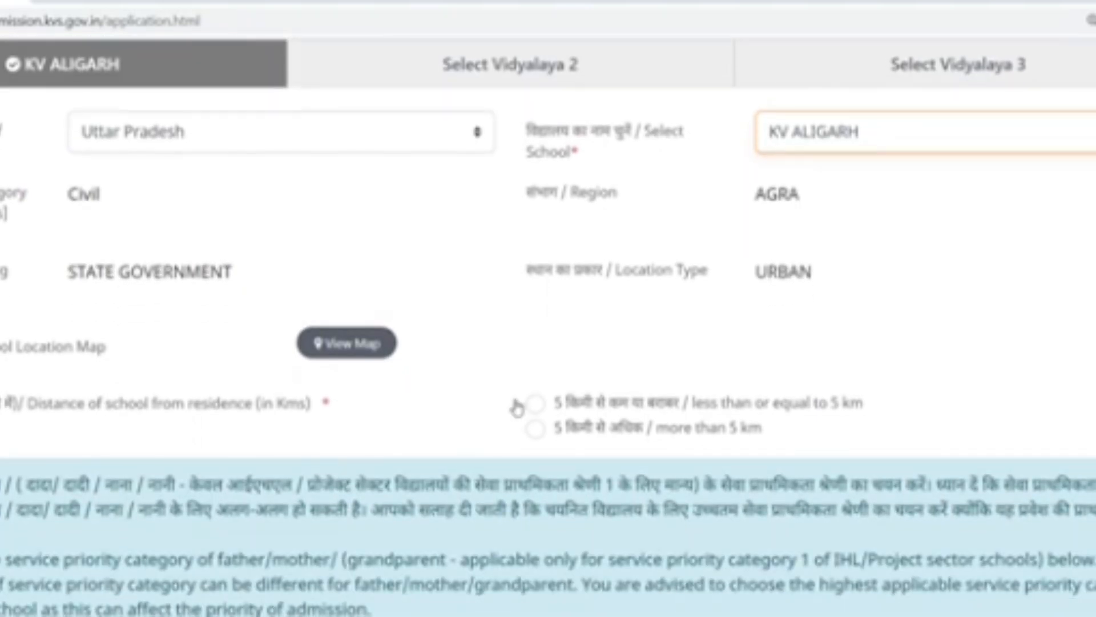
scroll(548, 308, down, 1)
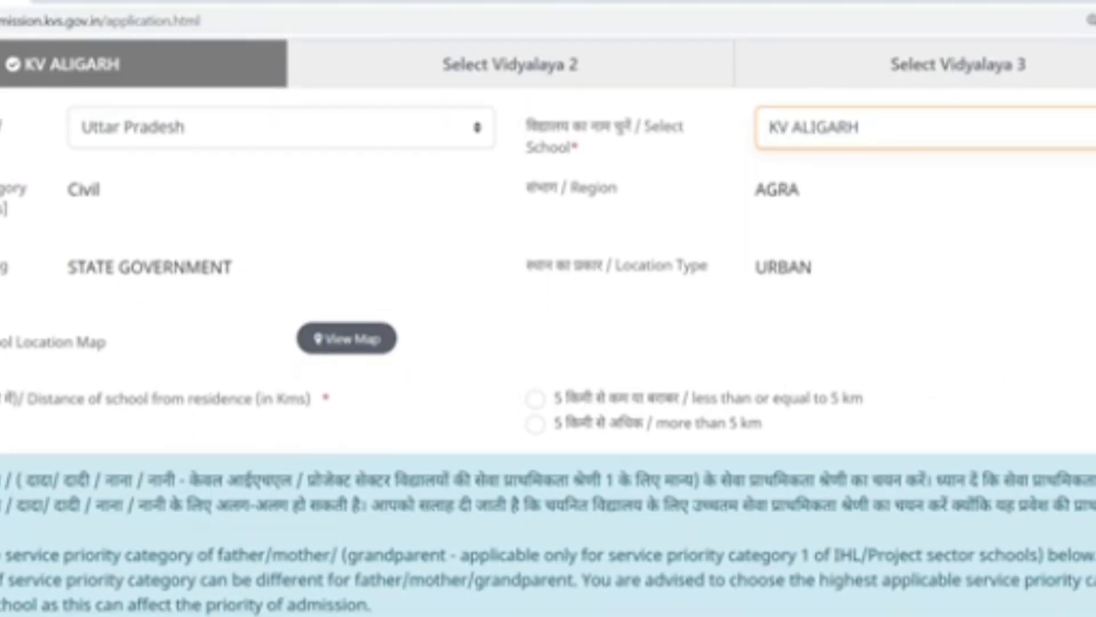
scroll(548, 343, down, 2)
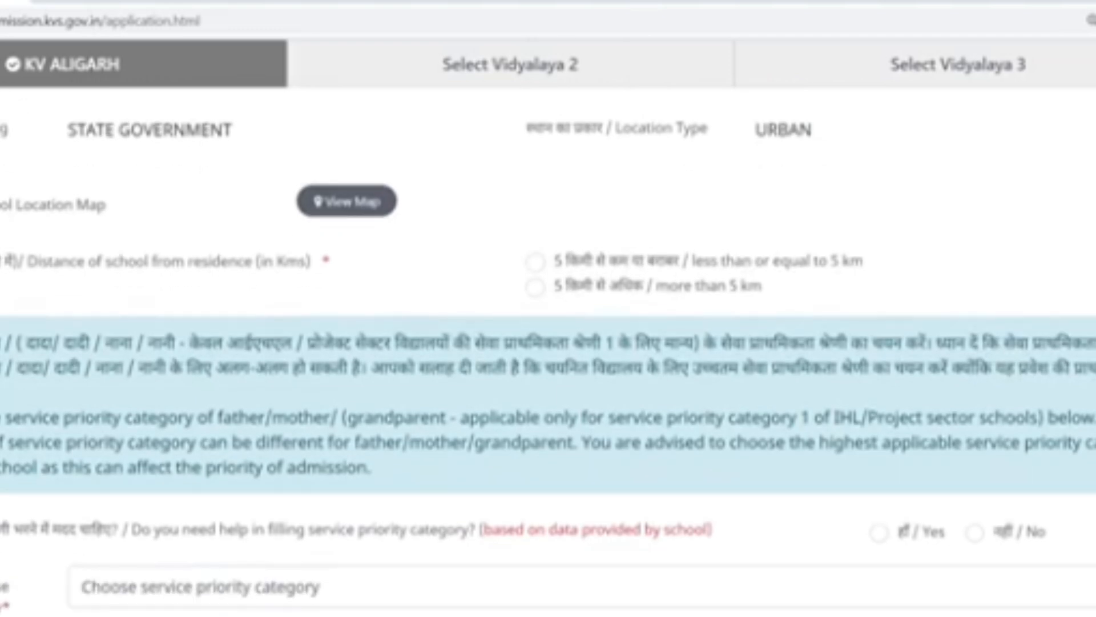
scroll(548, 342, down, 4)
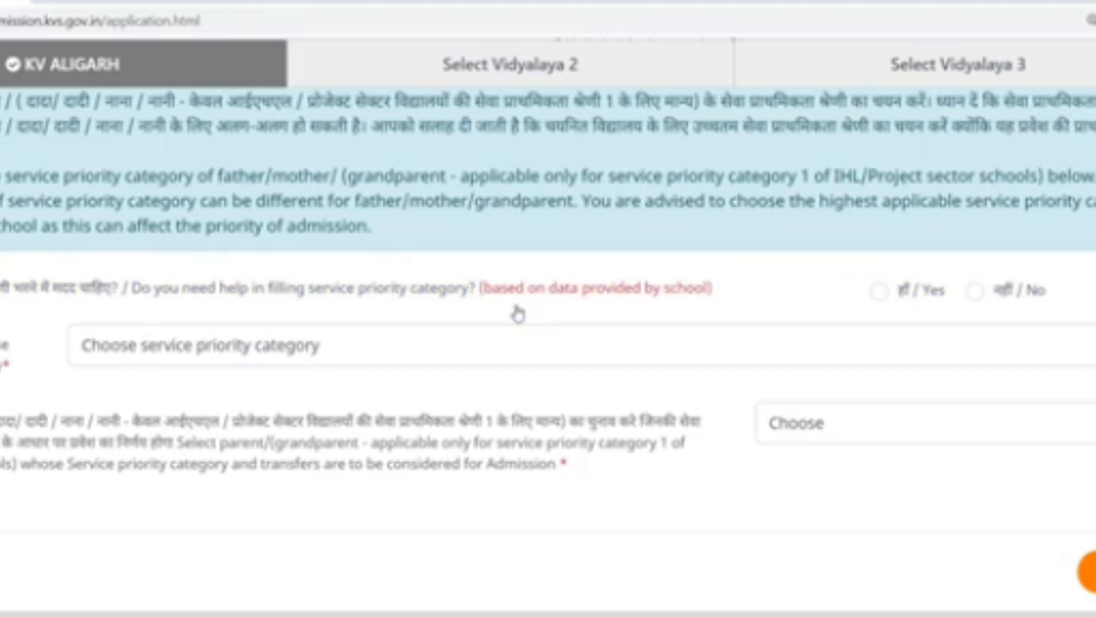
click(57, 351)
click(1085, 345)
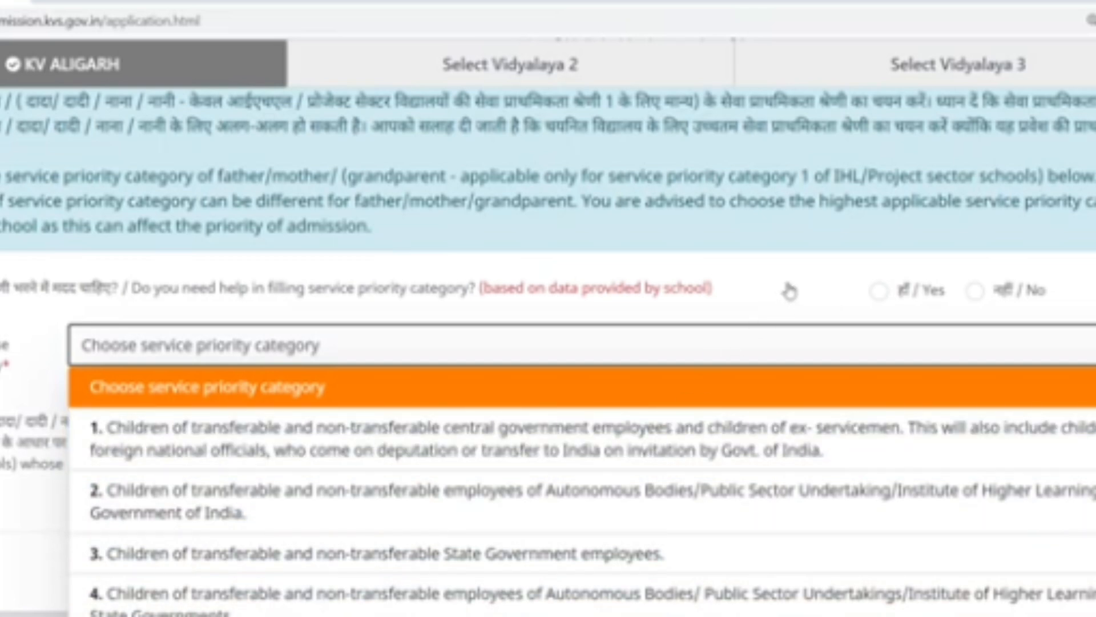
click(789, 291)
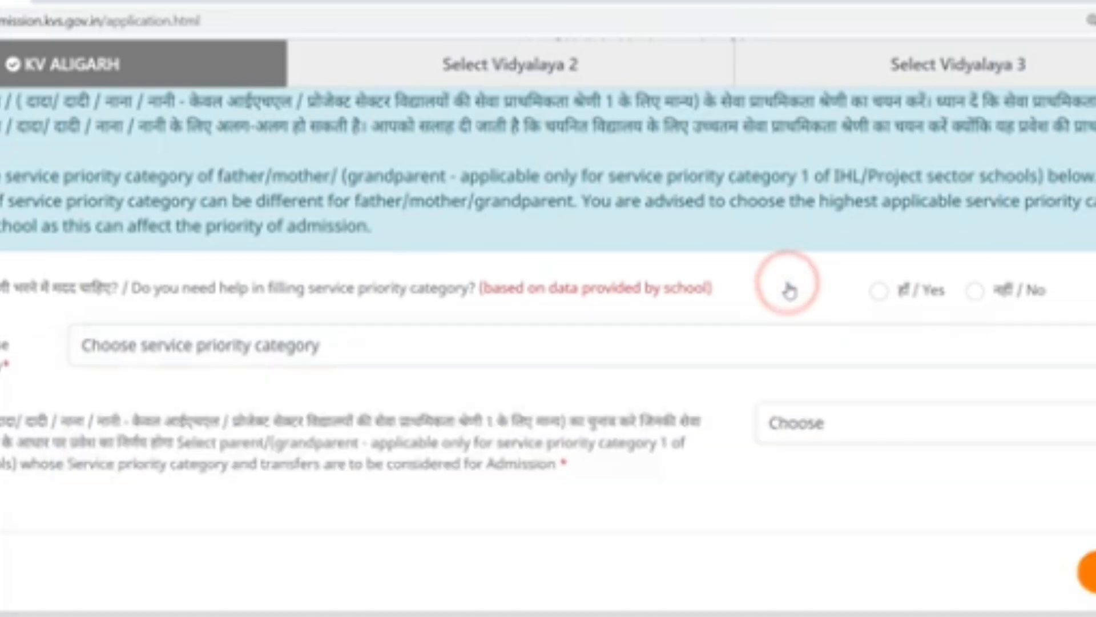
- Answer Yes to needing help with the service priority category and choose "BSNL, Nationalised Bank, LIC etc." as the employer
click(876, 293)
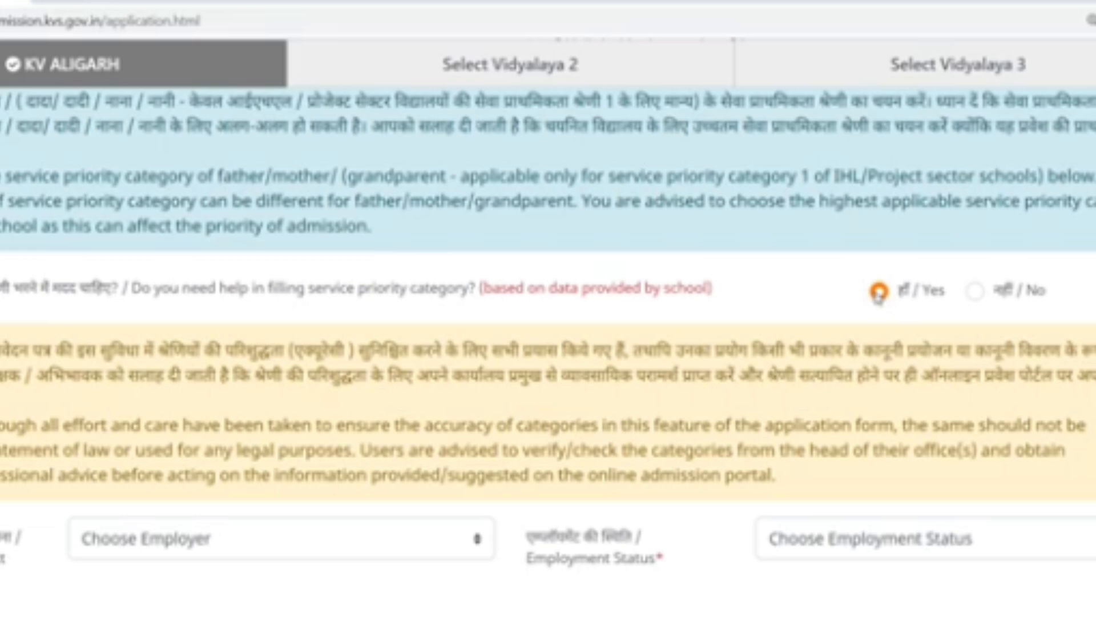
click(472, 542)
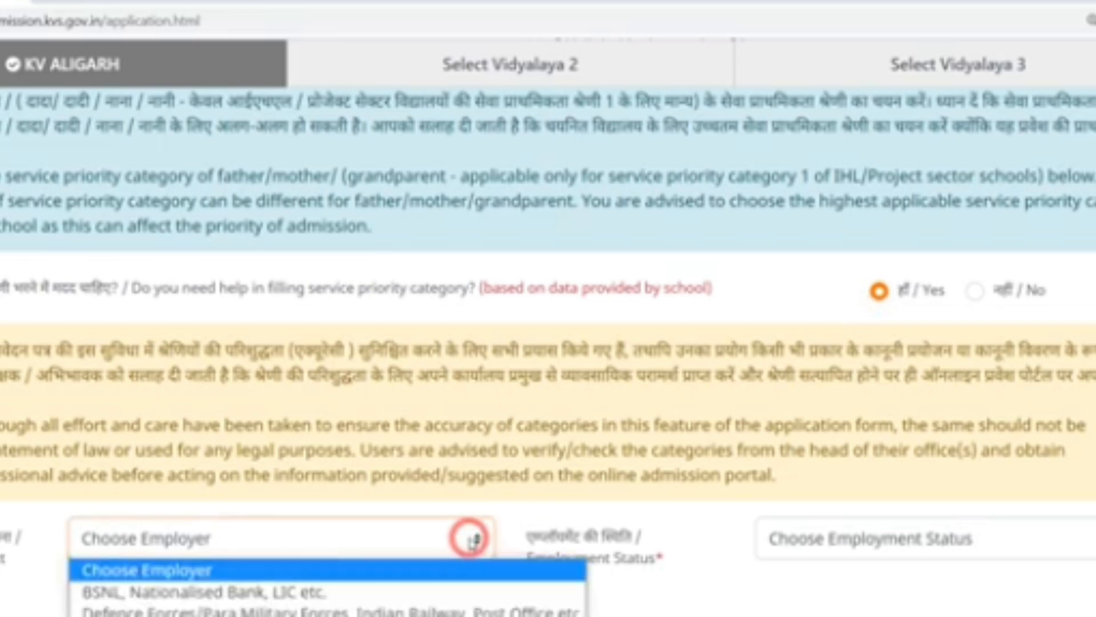
key(Down)
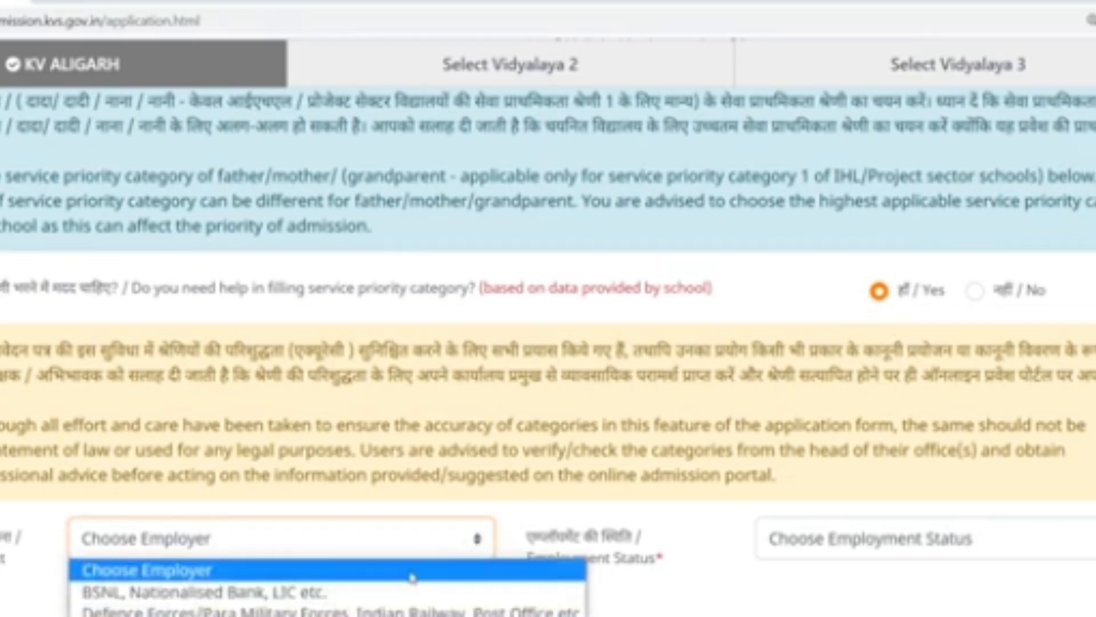
key(Down)
key(Down)
key(Down)
key(Up)
key(Up)
key(Up)
key(Down)
key(Down)
key(Down)
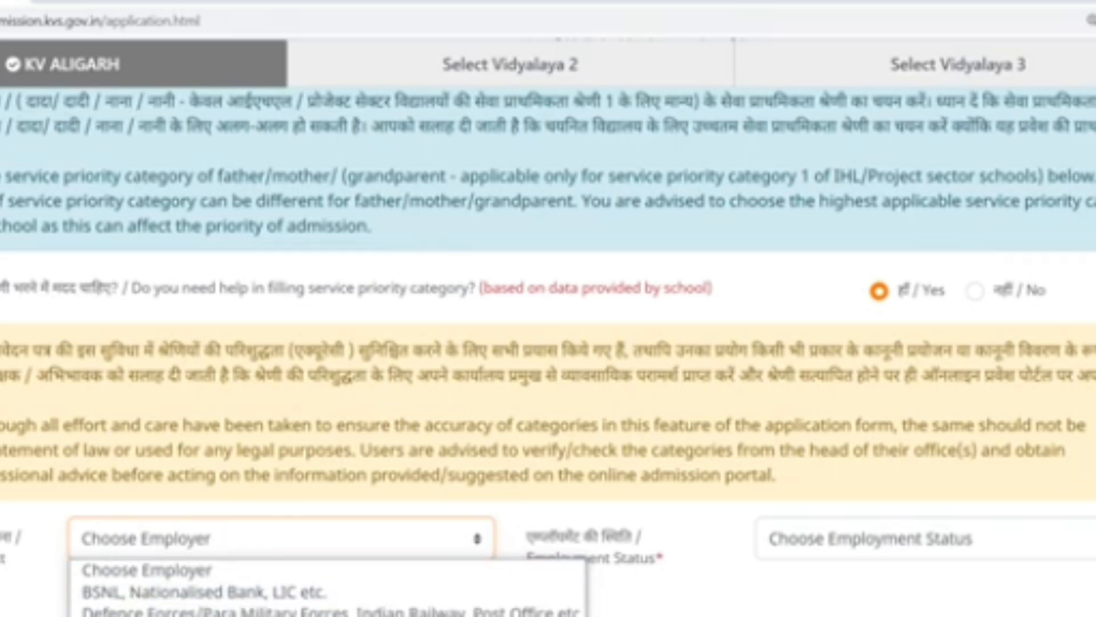
click(343, 593)
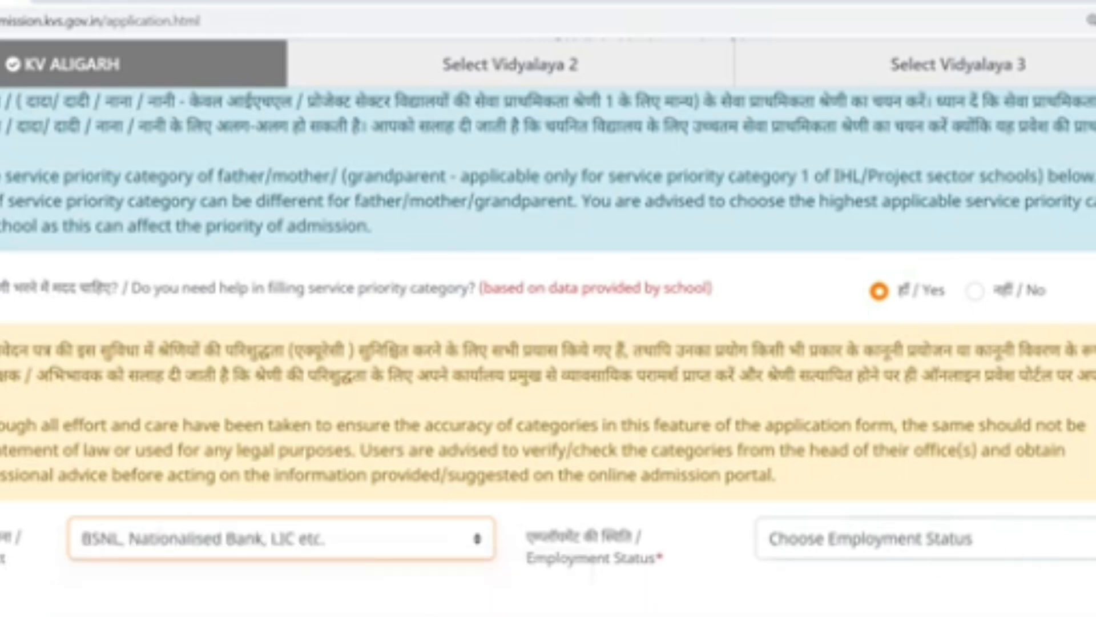
- Set the employment status to "Serving (Permanent employee) Parent" and review the service priority category
click(965, 538)
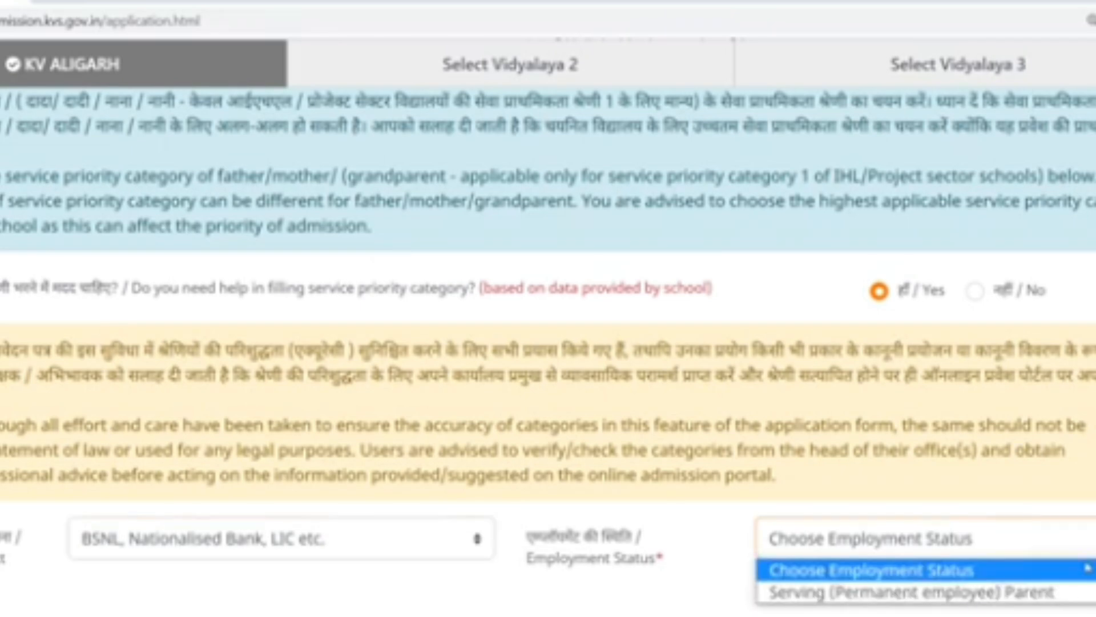
click(1027, 591)
scroll(548, 342, down, 3)
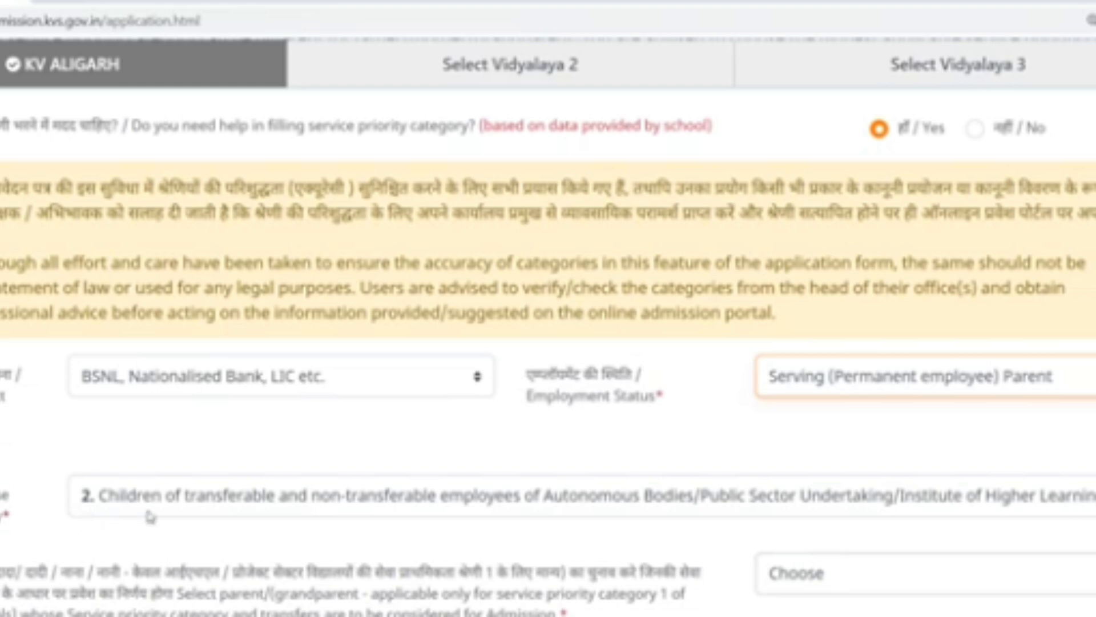
- Change the first Vidyalaya choice to the state Rajasthan and the school KV BSF DABLA
scroll(548, 342, up, 6)
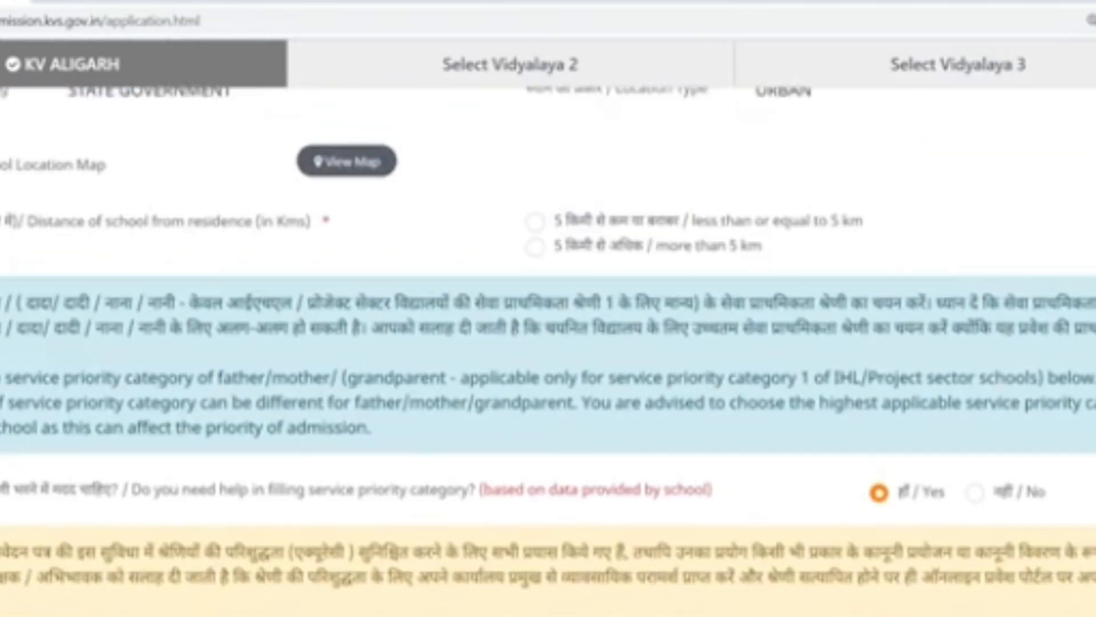
scroll(548, 343, up, 3)
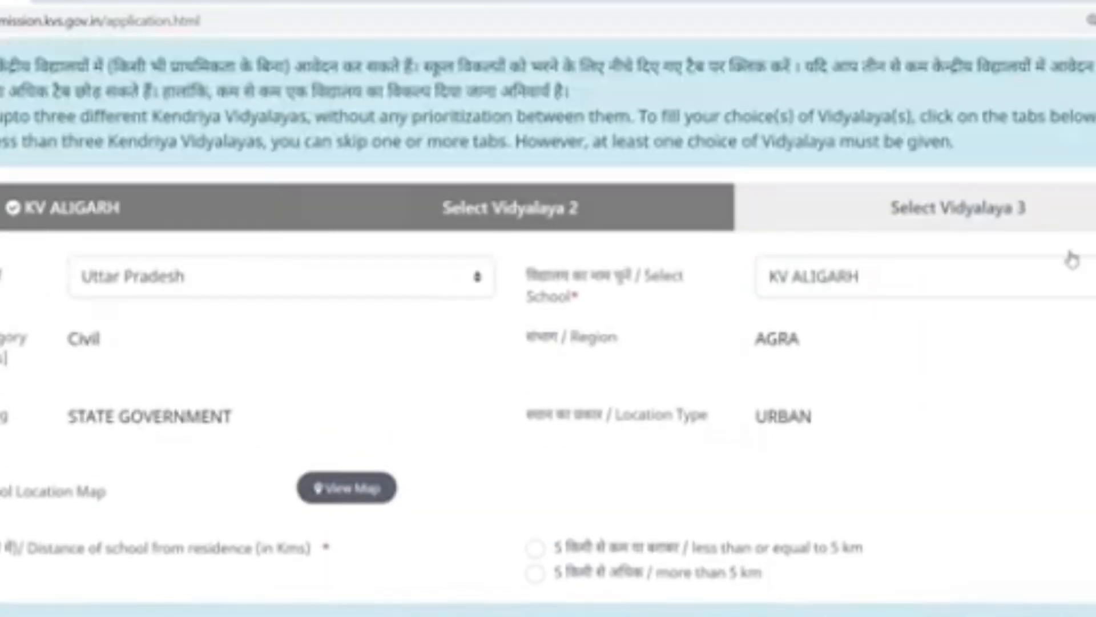
click(465, 278)
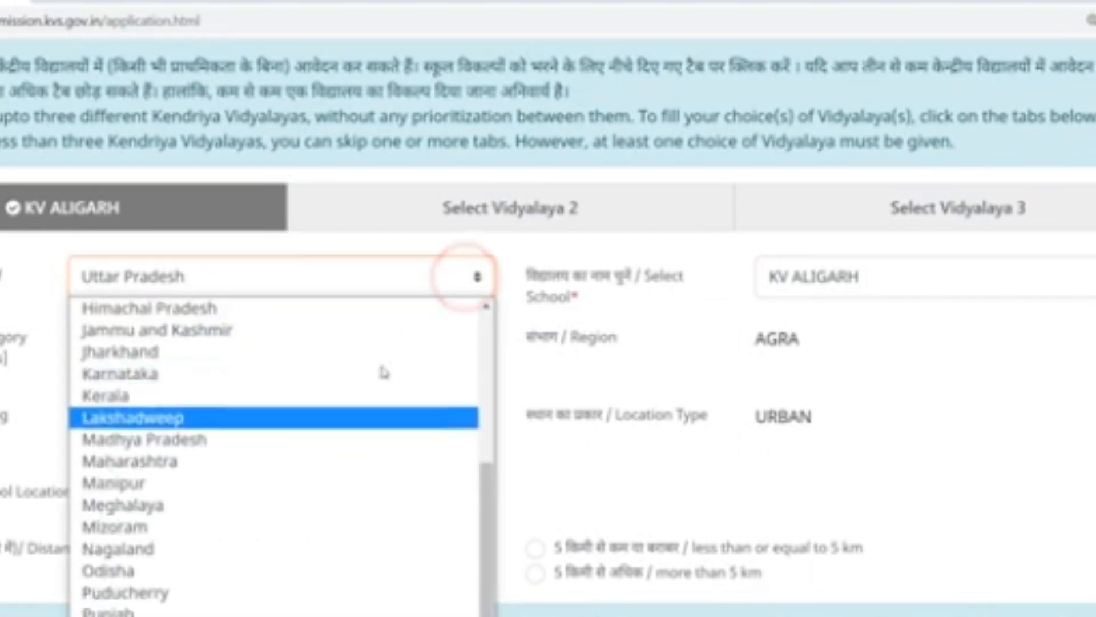
click(153, 606)
scroll(152, 594, up, 3)
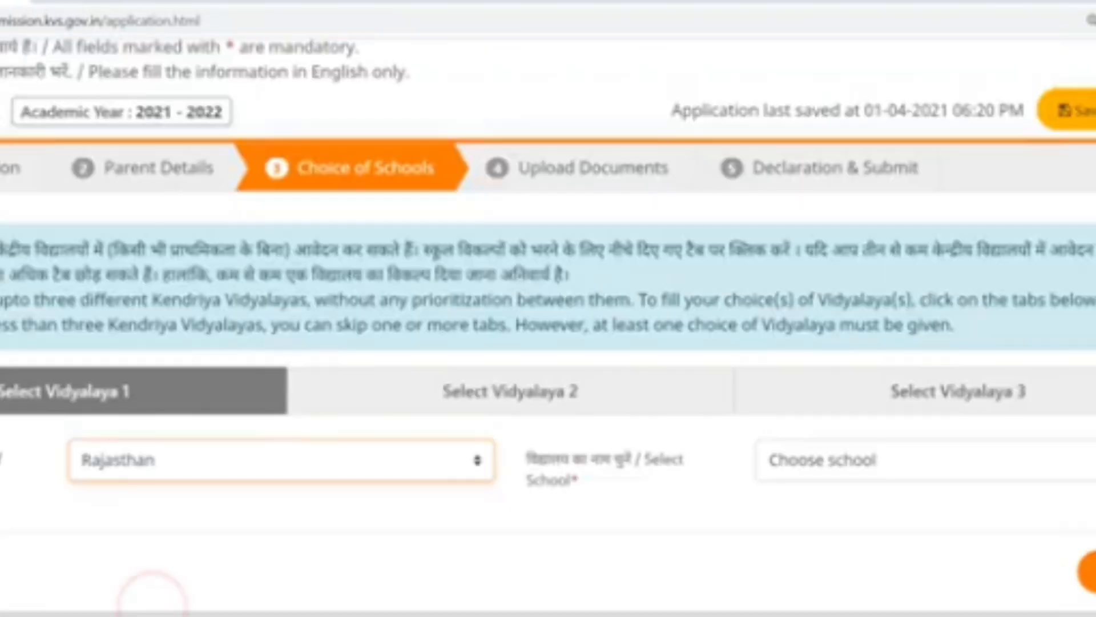
click(1066, 467)
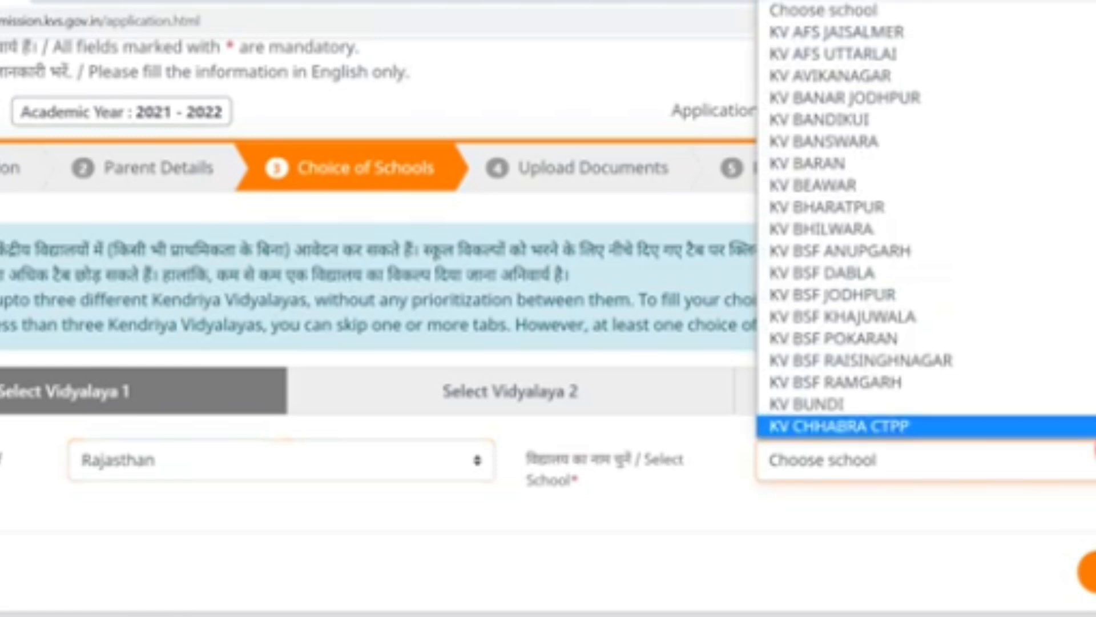
click(845, 272)
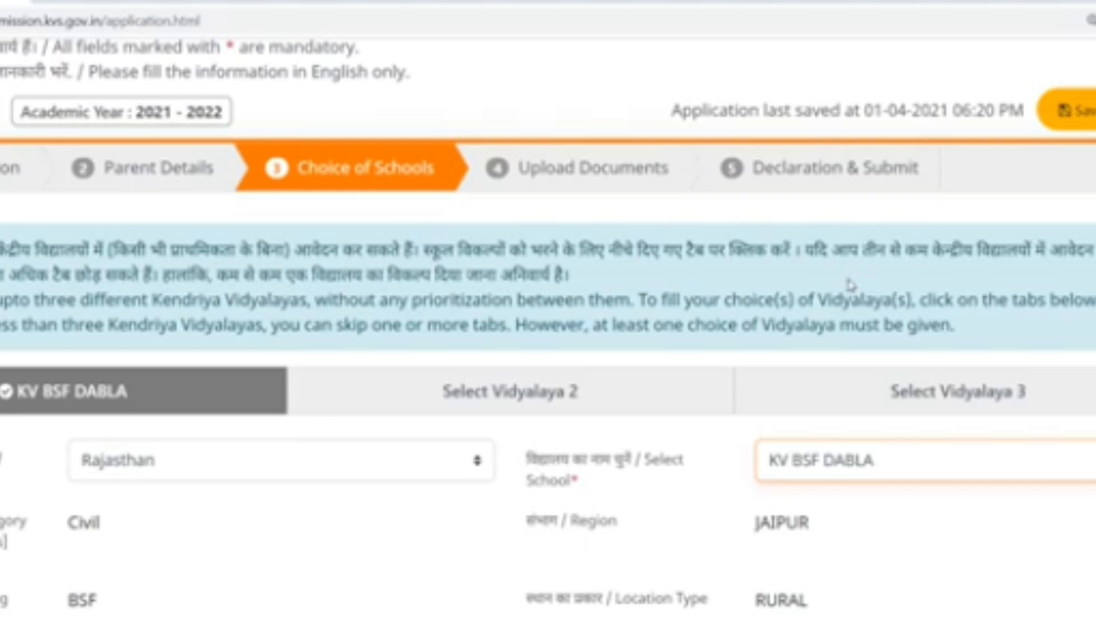
- Answer Yes to needing help in filling the service priority category for KV BSF DABLA
scroll(548, 320, down, 5)
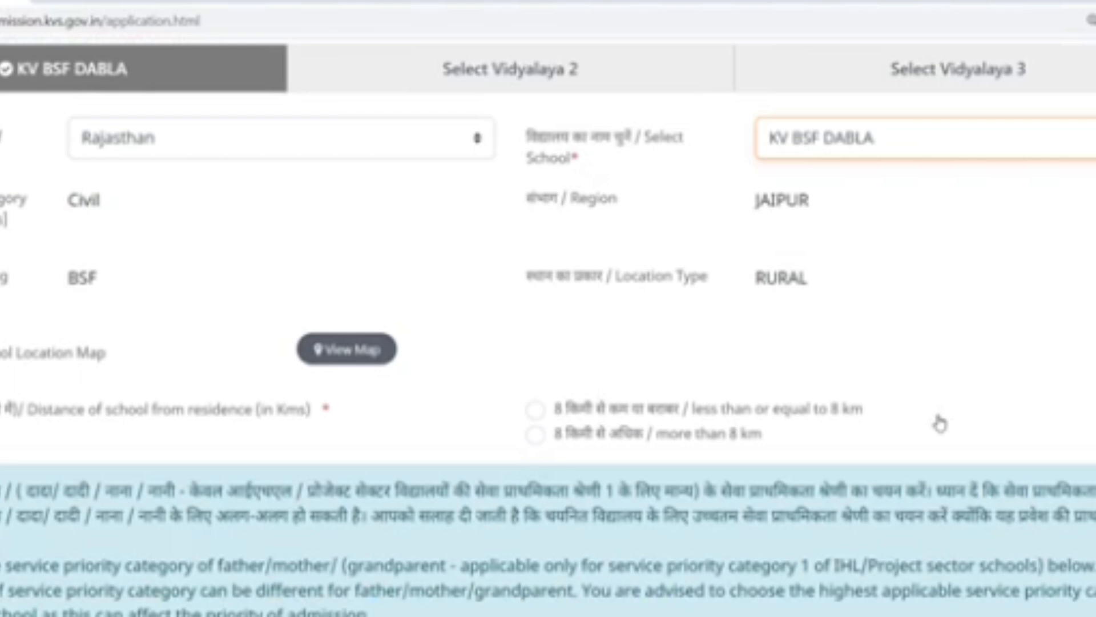
scroll(1023, 416, down, 2)
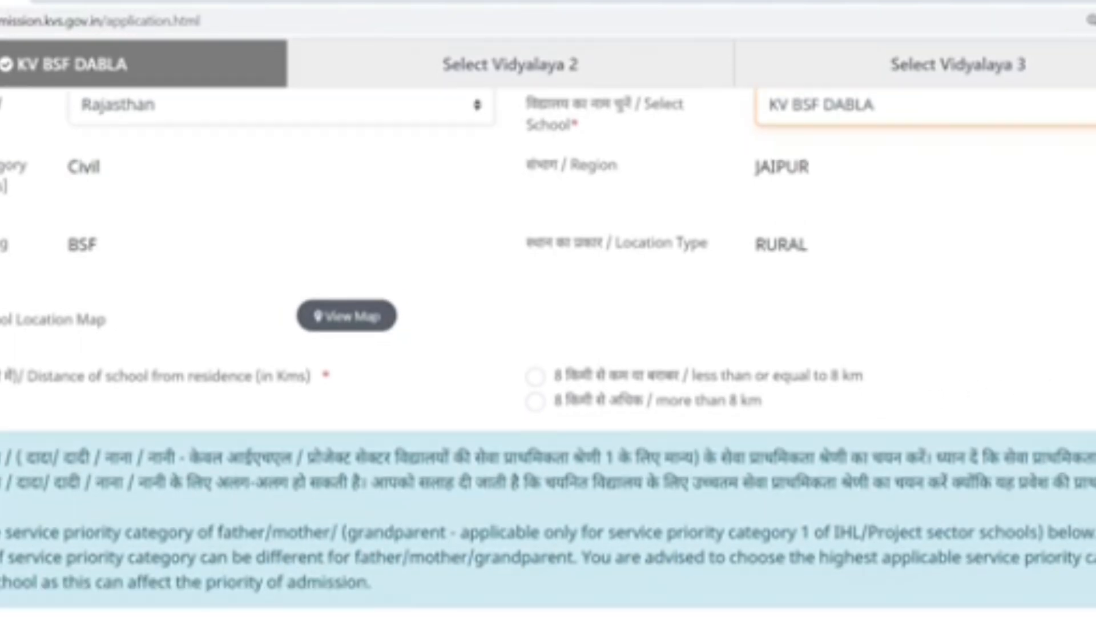
scroll(1022, 434, down, 2)
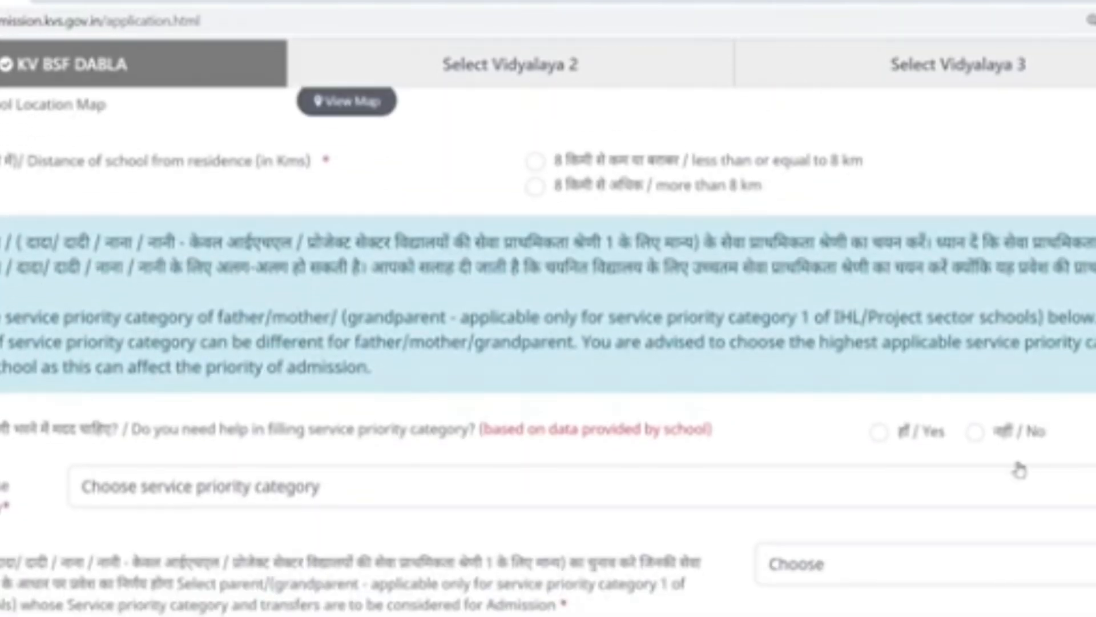
click(877, 435)
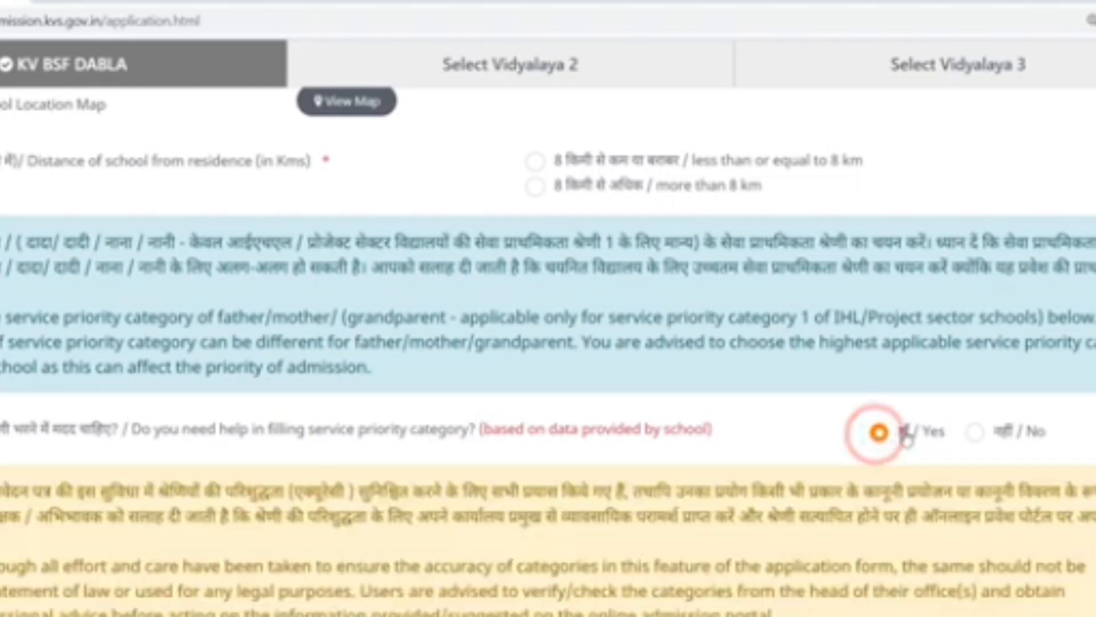
- Choose FARMER as the employer in the service priority help for KV BSF DABLA
scroll(548, 342, down, 3)
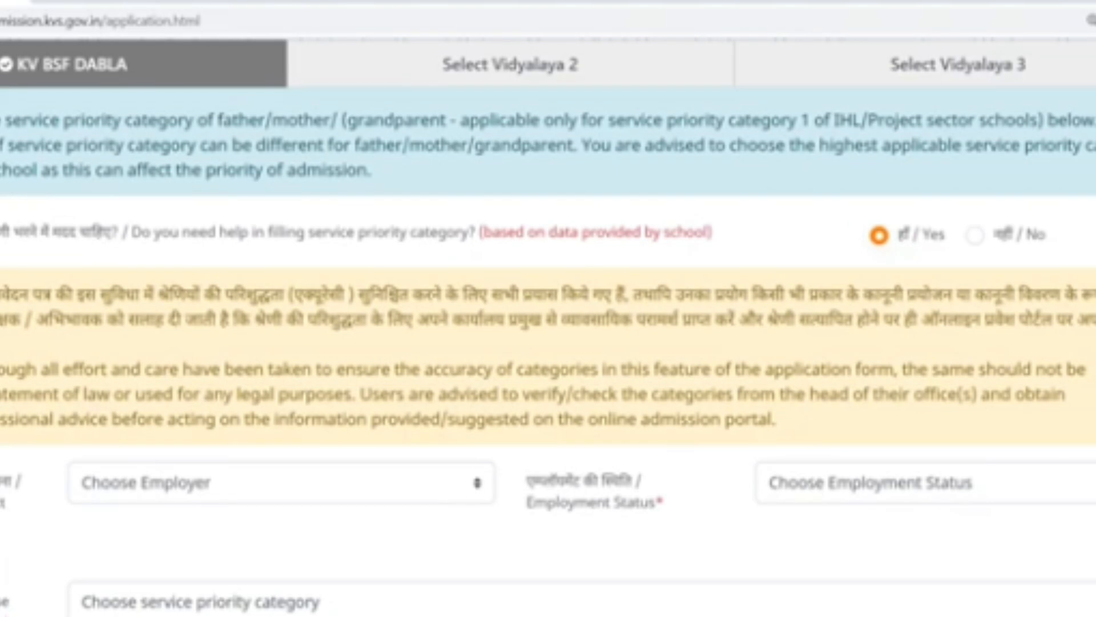
click(476, 487)
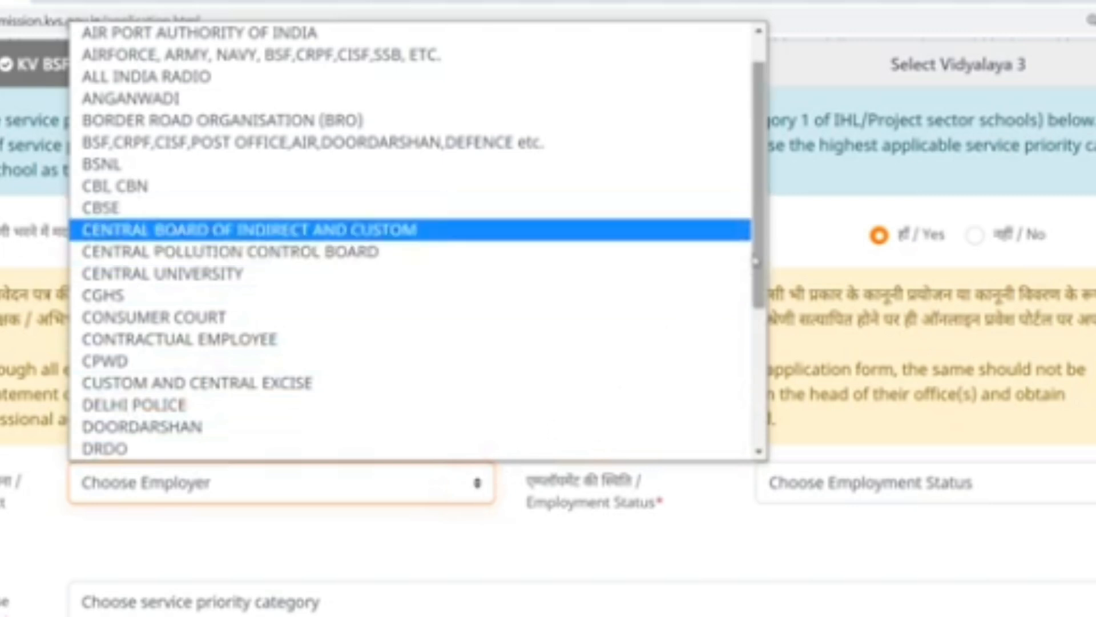
drag(762, 245, 764, 254)
scroll(763, 254, down, 3)
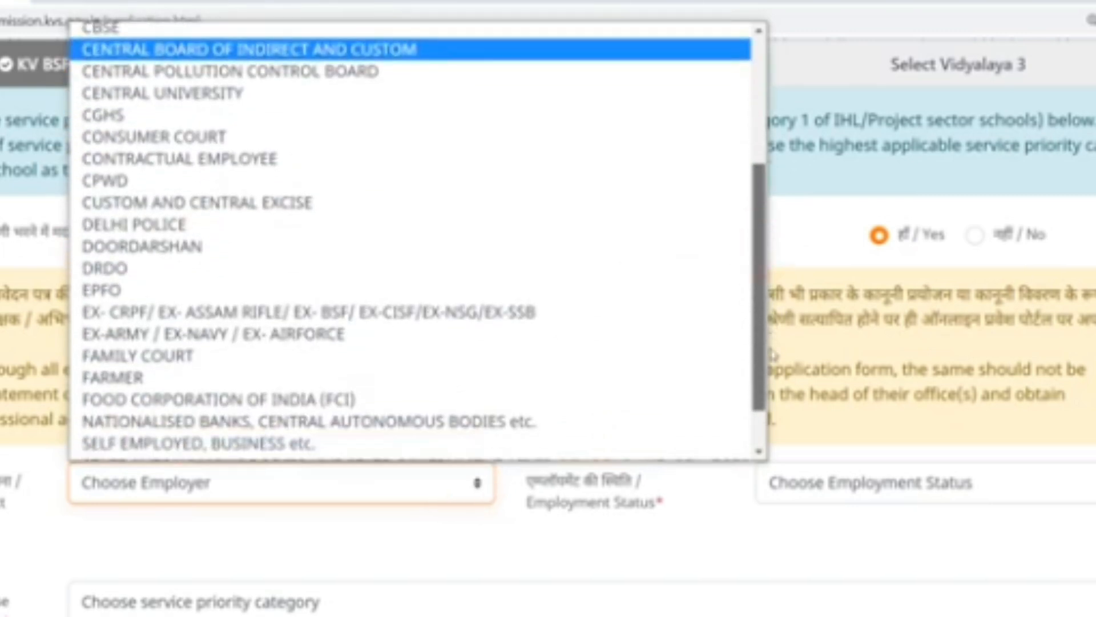
drag(763, 324, 761, 396)
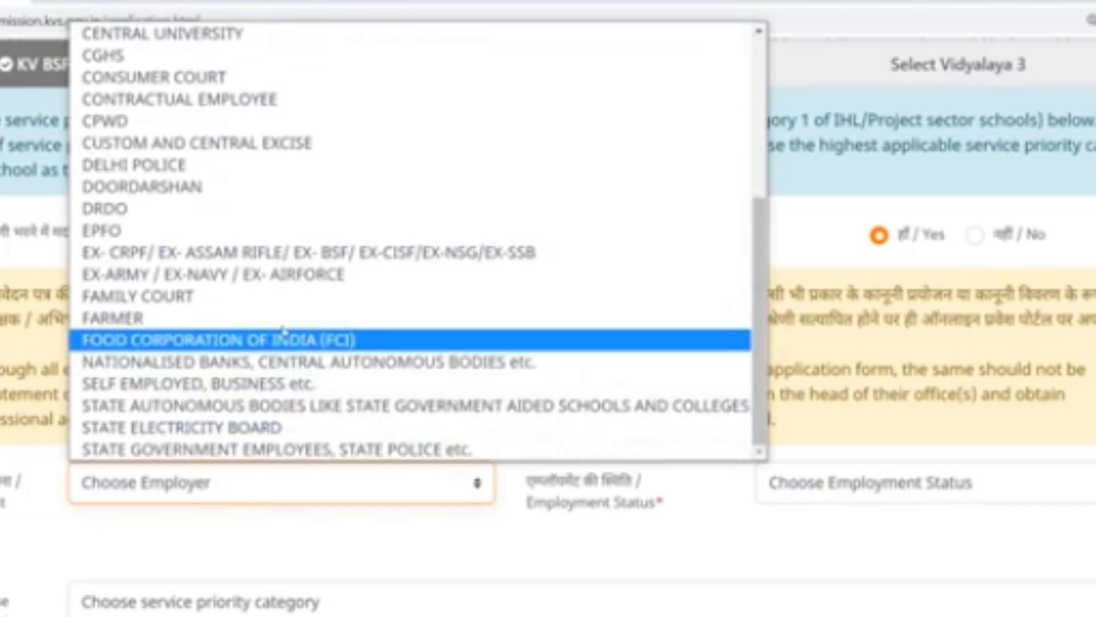
click(201, 324)
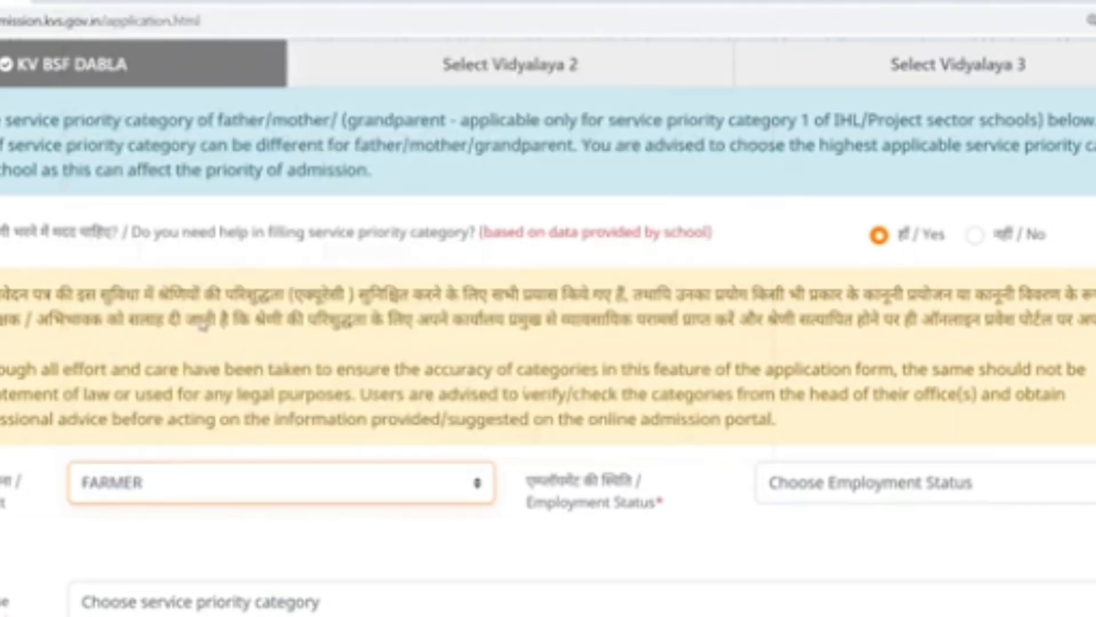
- Set the employment status for the farmer employer to NA and review the service priority category options
click(1088, 483)
click(857, 558)
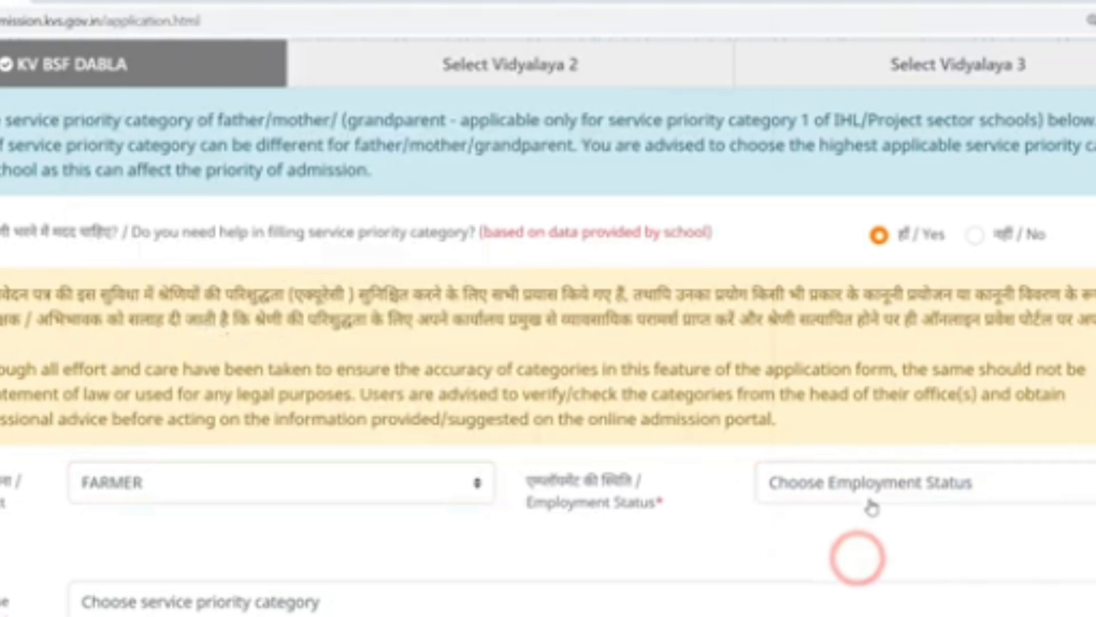
click(878, 483)
click(801, 534)
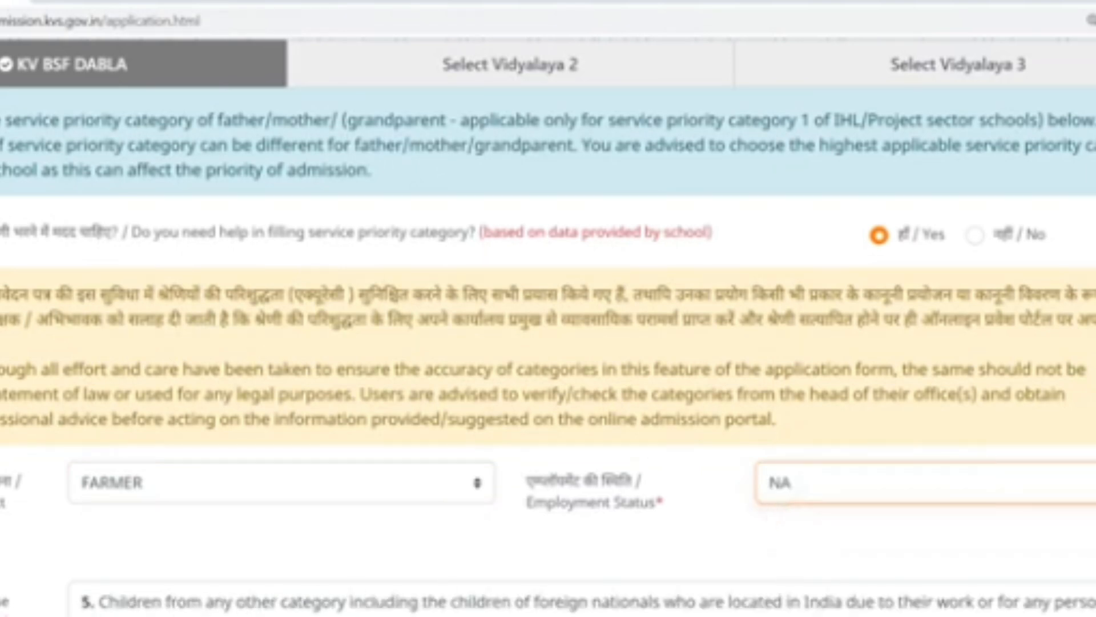
click(86, 602)
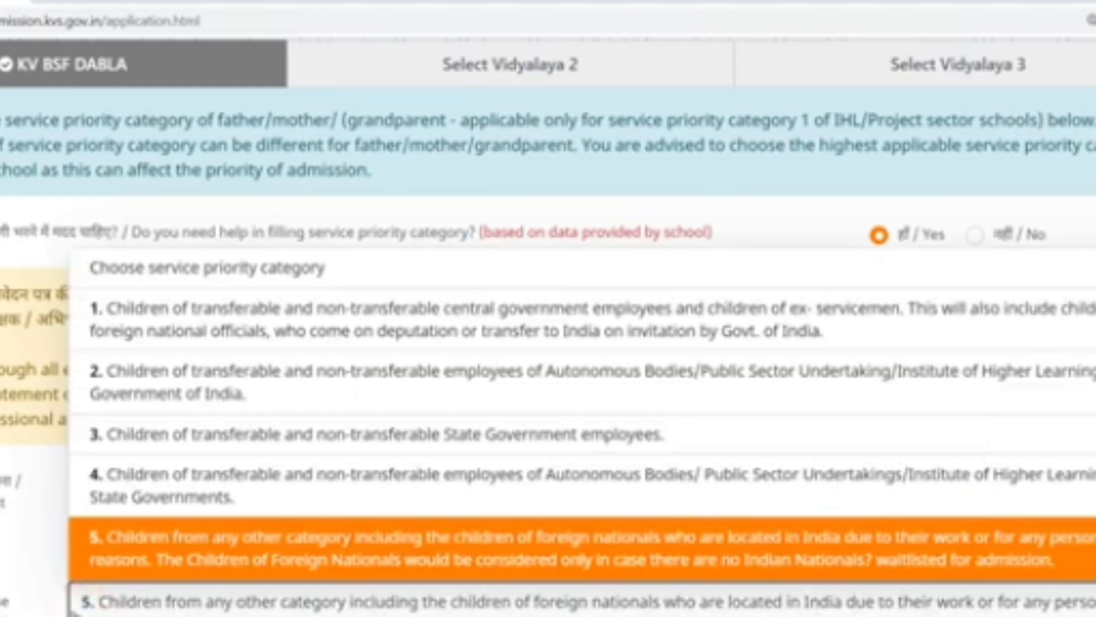
click(46, 600)
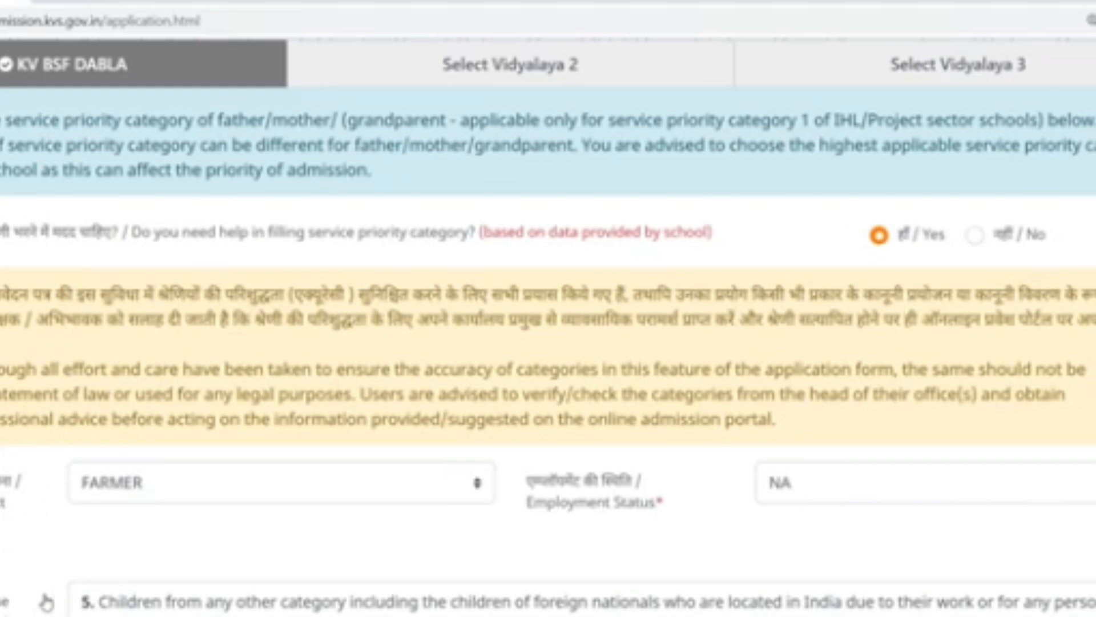
- Change the employer to STATE ELECTRICITY BOARD and set the employment status to "Serving (Permanent employee) Parent"
click(476, 485)
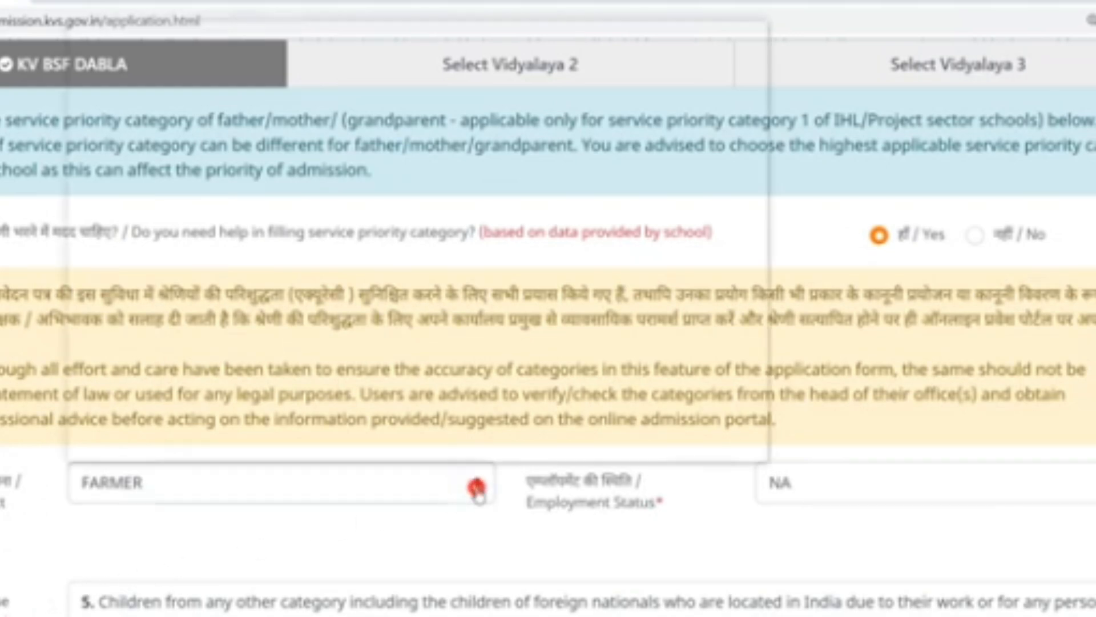
key(Down)
key(Up)
key(Up)
key(Up)
key(Up)
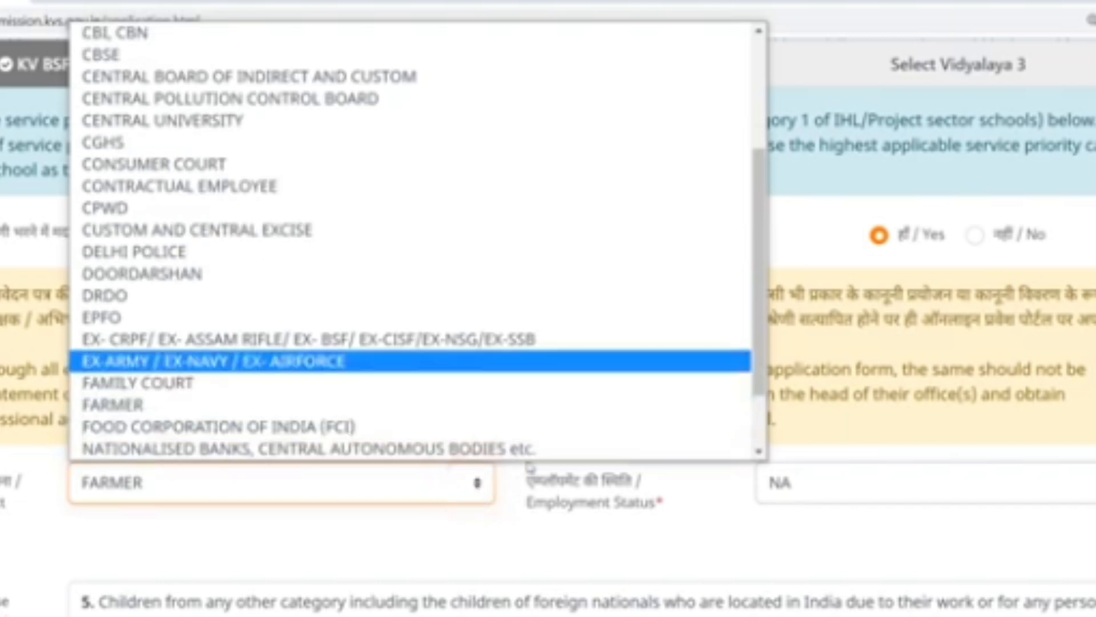
drag(758, 341, 761, 435)
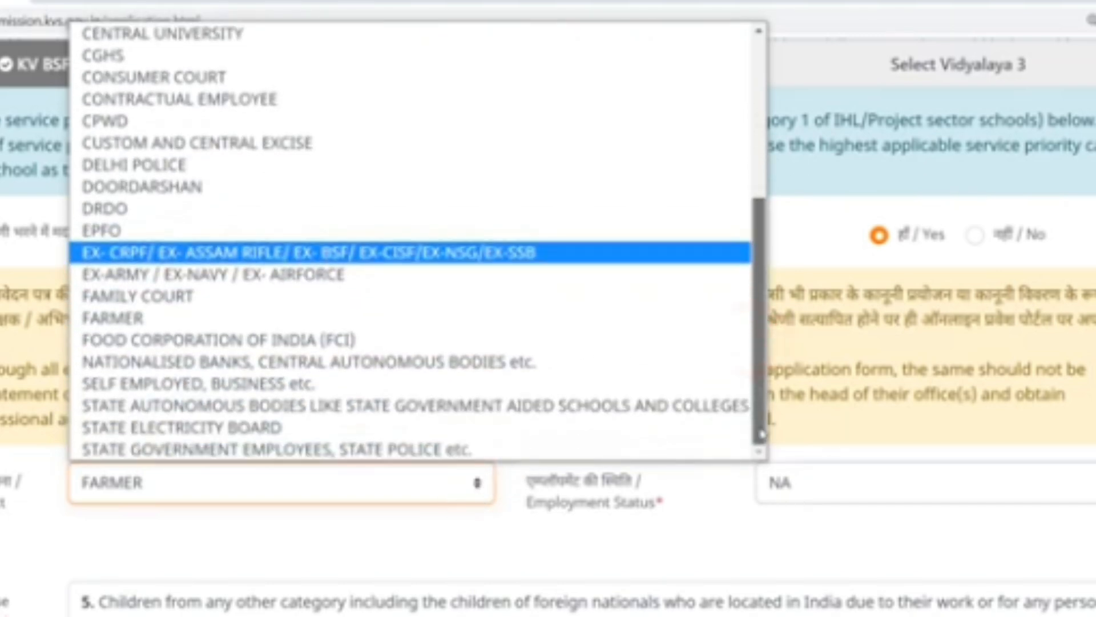
click(325, 432)
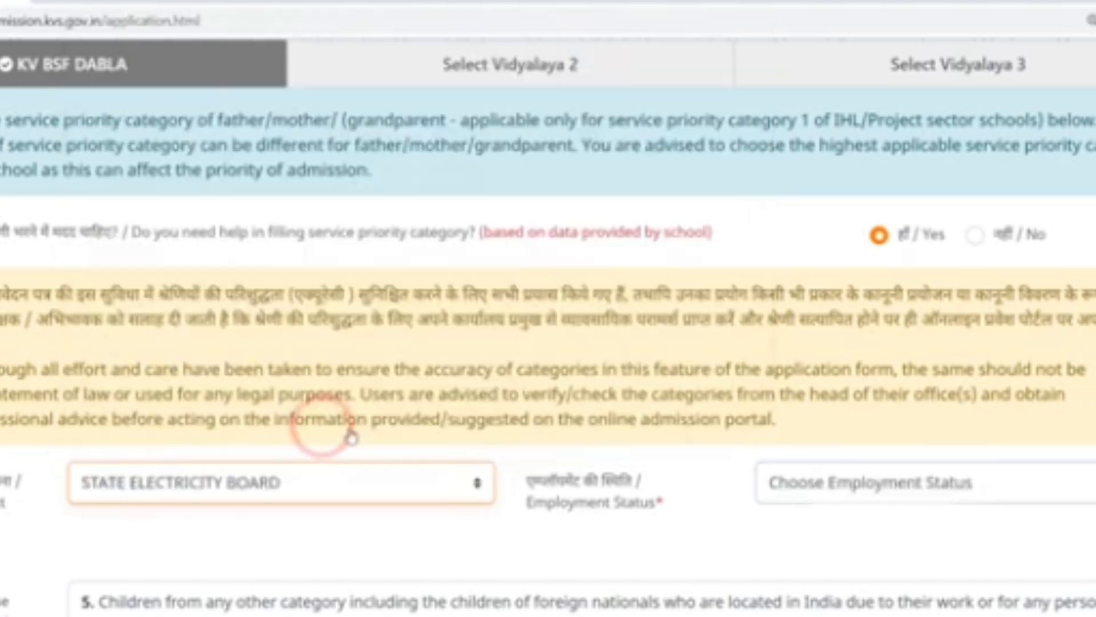
click(1088, 488)
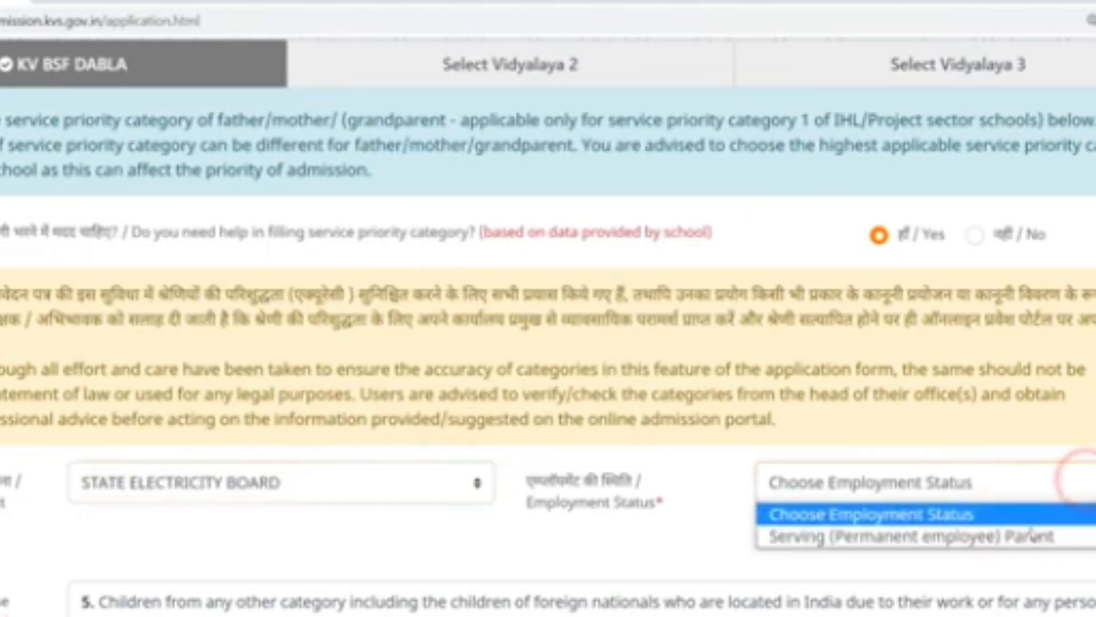
click(1015, 539)
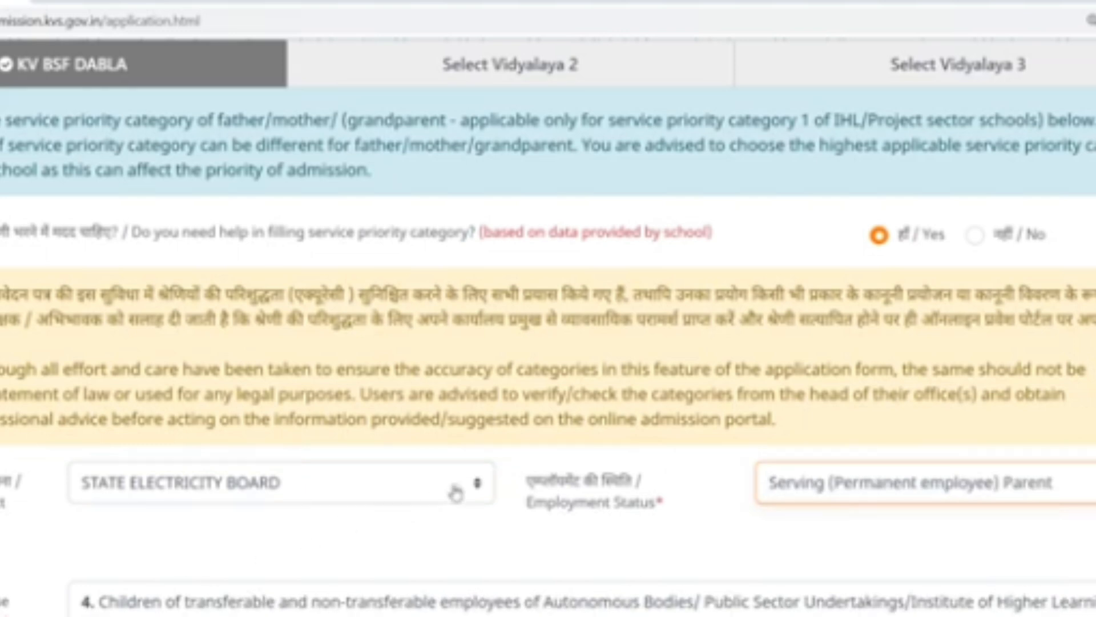
- Change the employer to ADVOCATE and set its employment status to NA
click(476, 480)
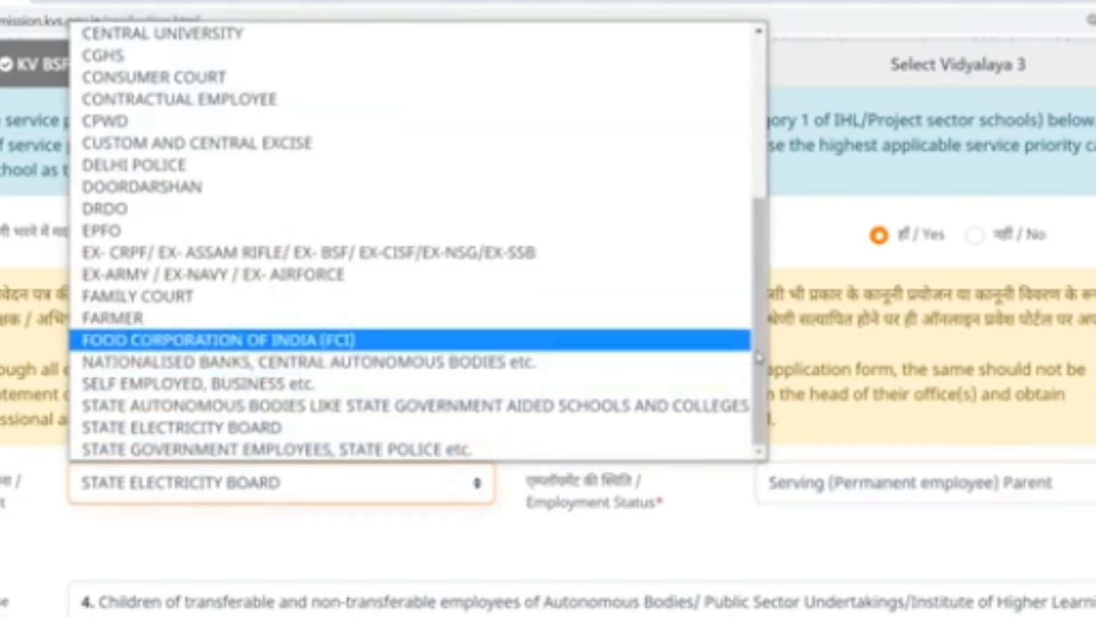
drag(757, 351, 760, 273)
scroll(761, 274, up, 3)
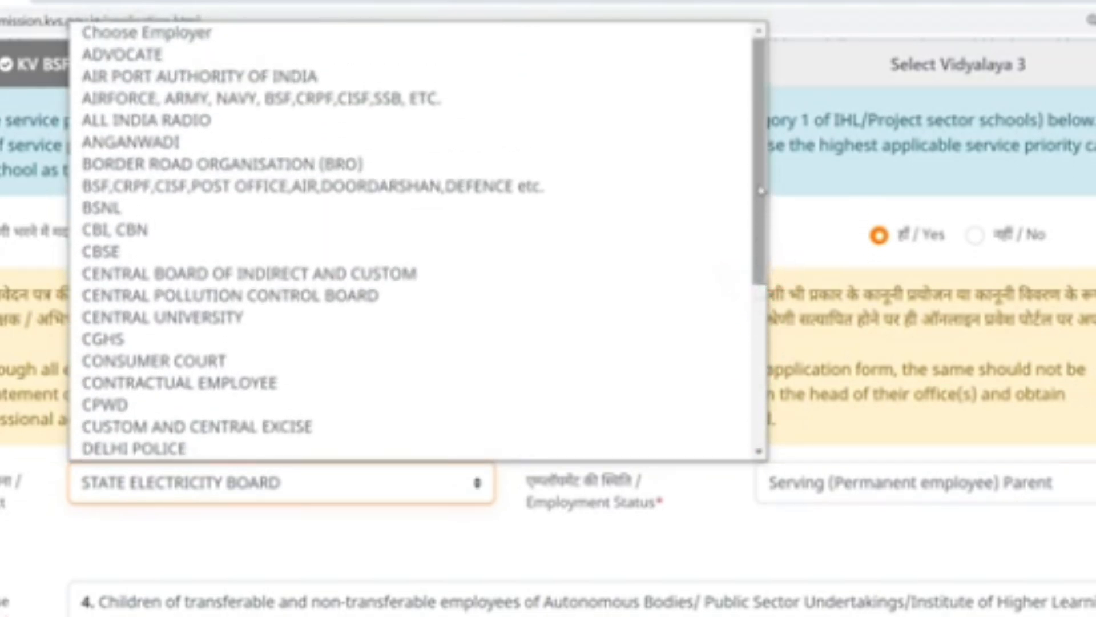
click(758, 183)
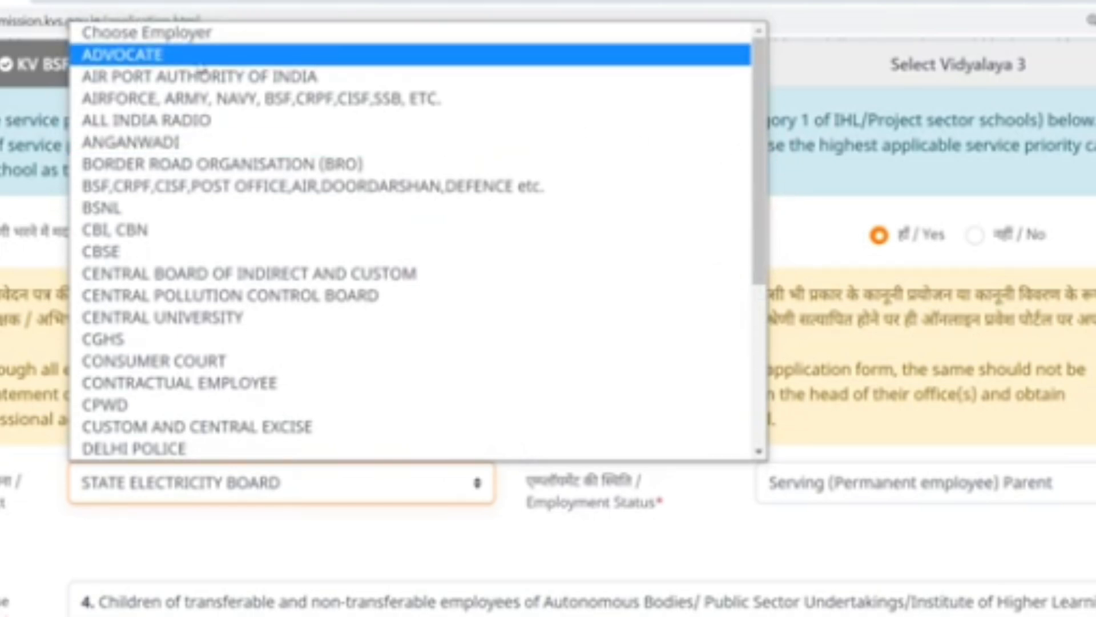
click(198, 58)
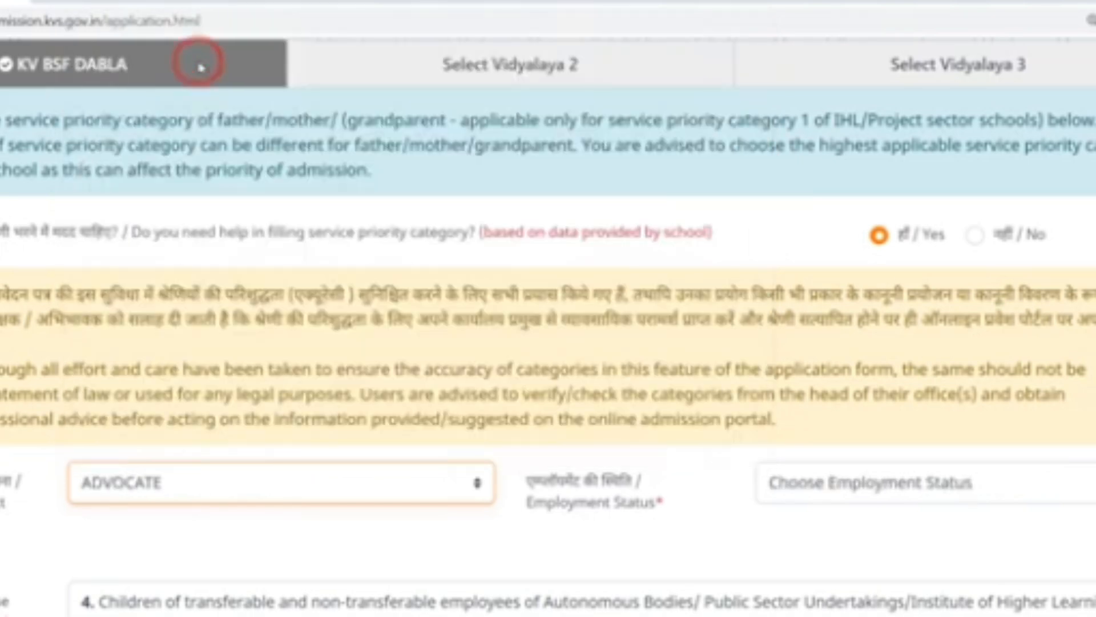
click(1060, 481)
click(905, 538)
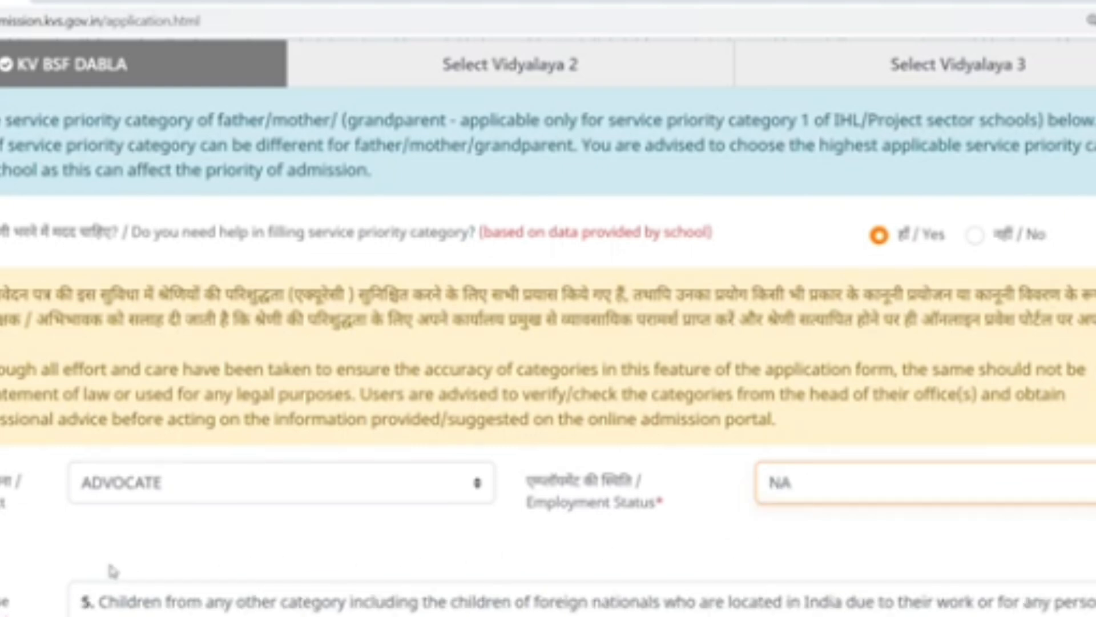
- Change the employer to ANGANWADI and set its employment status to NA
click(474, 485)
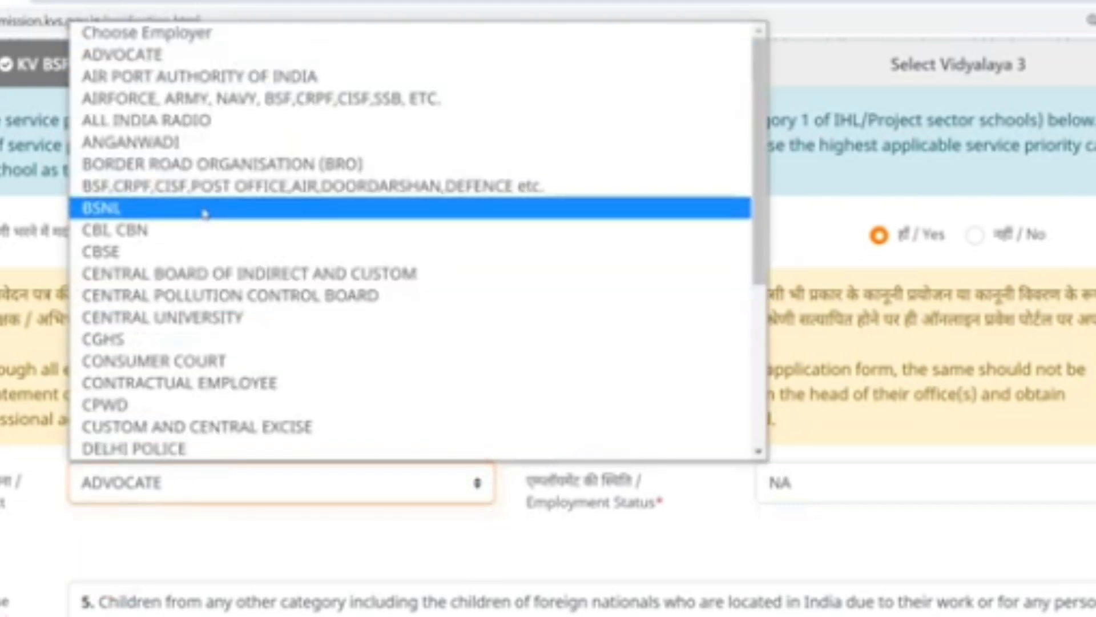
click(165, 146)
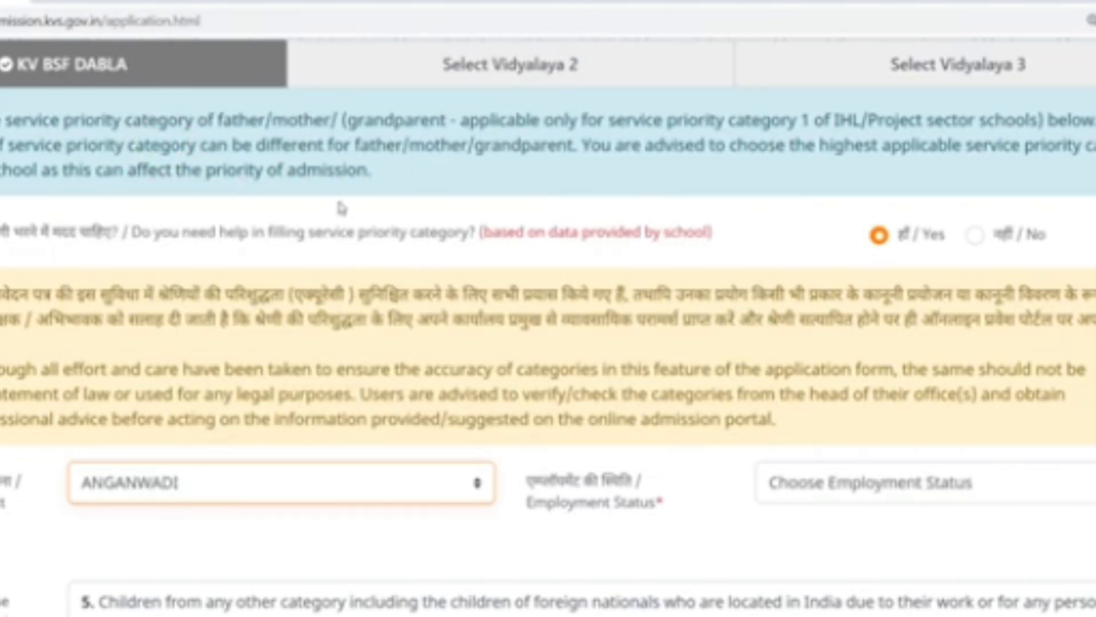
click(971, 484)
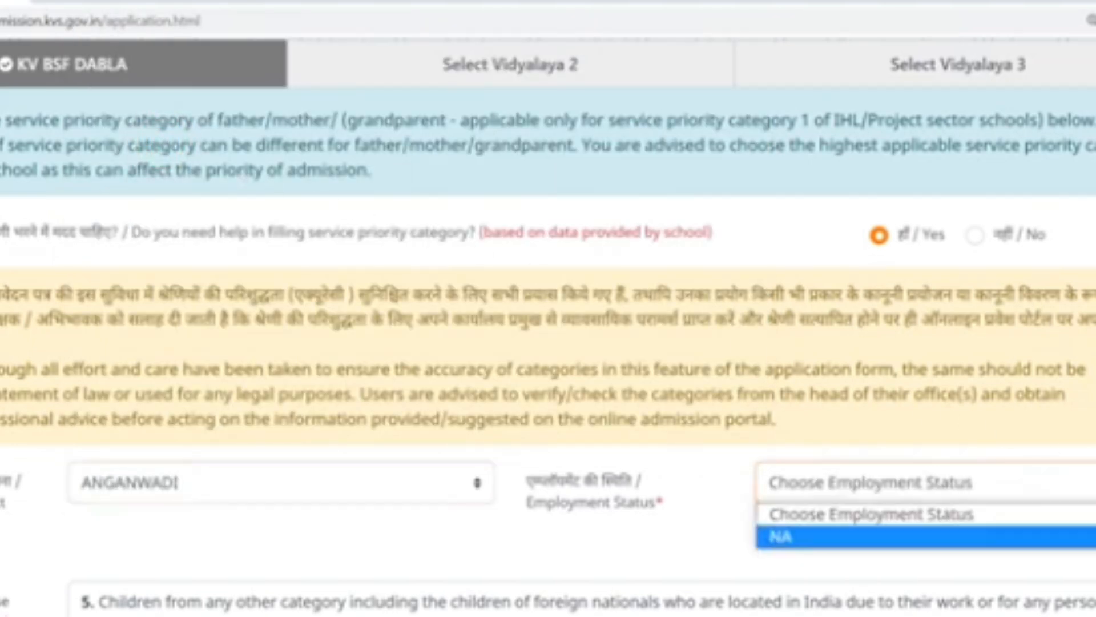
click(963, 531)
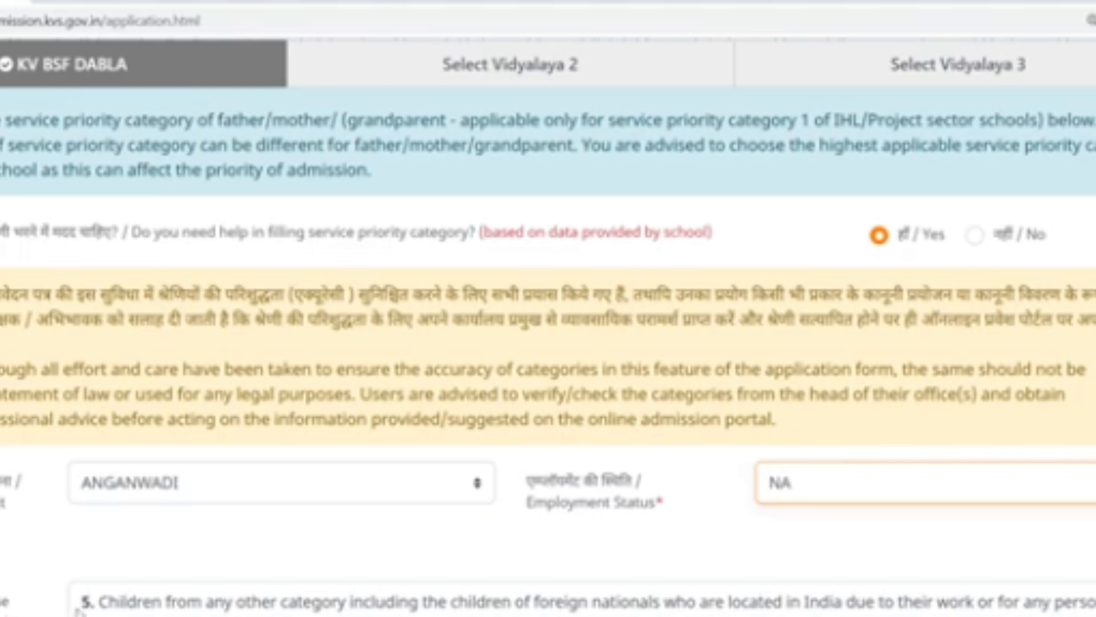
click(758, 250)
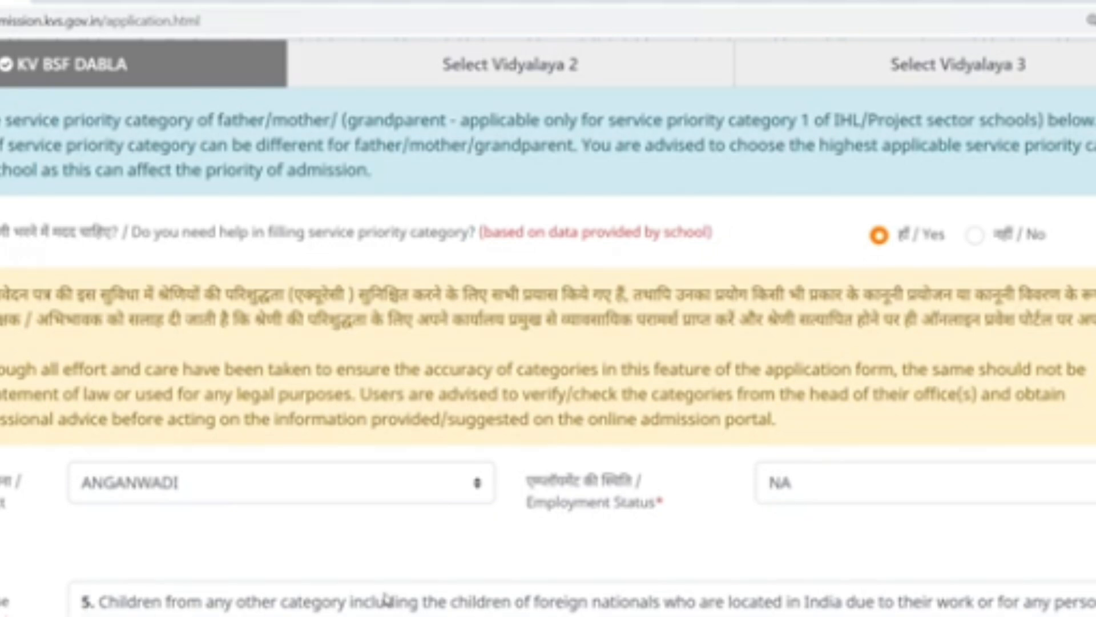
- Look at the forms for the second and third Vidyalaya choices and return to the KV BSF DABLA choice
scroll(548, 343, down, 4)
scroll(548, 343, up, 10)
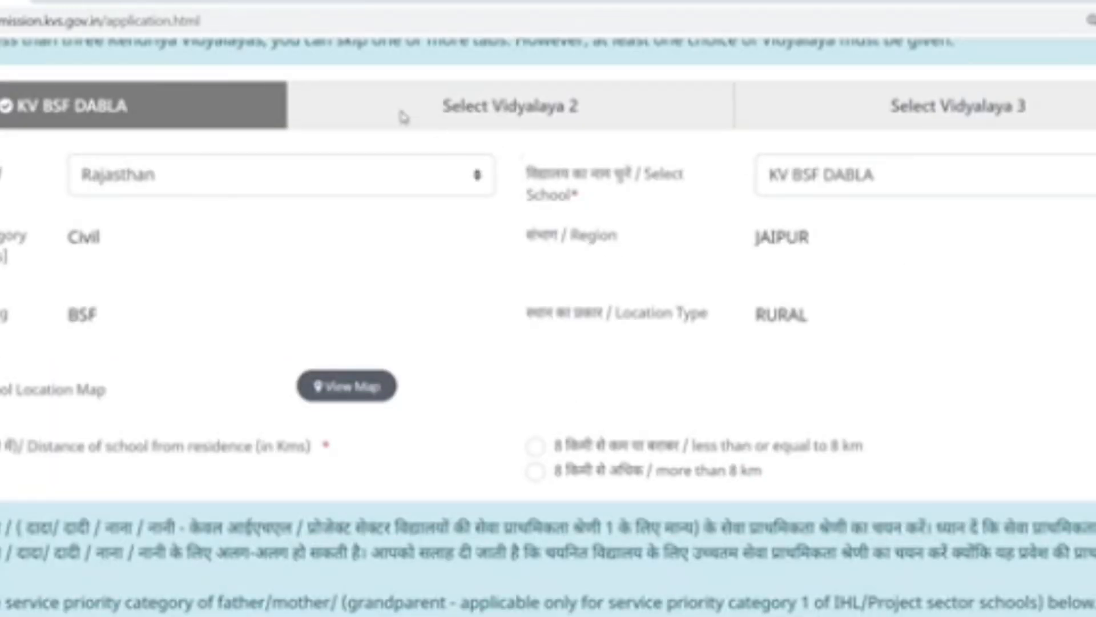
click(276, 72)
click(605, 104)
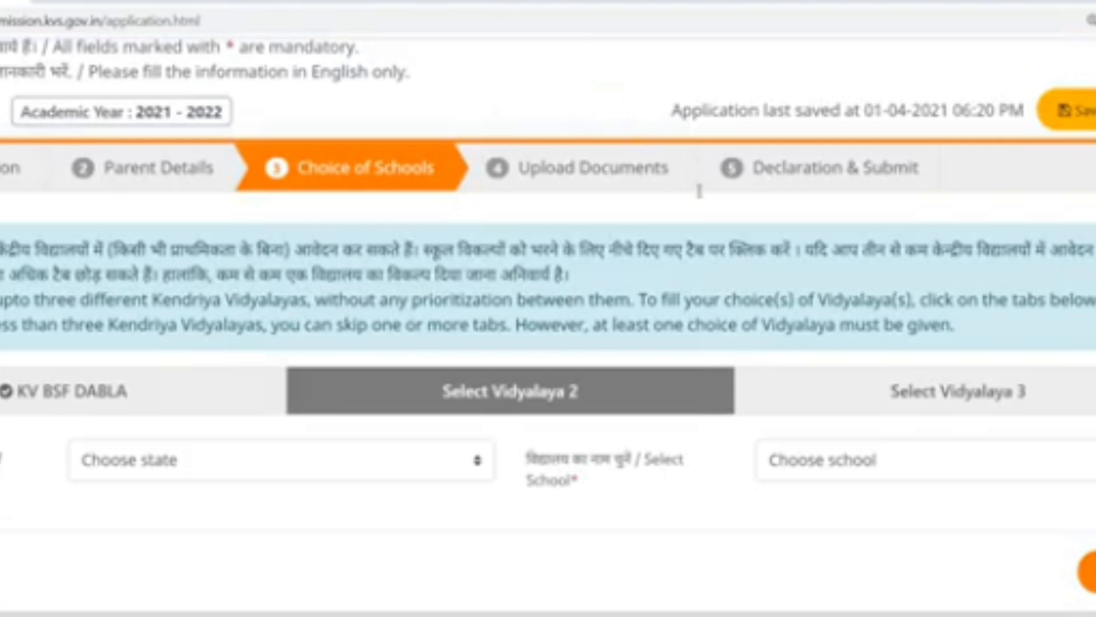
click(897, 394)
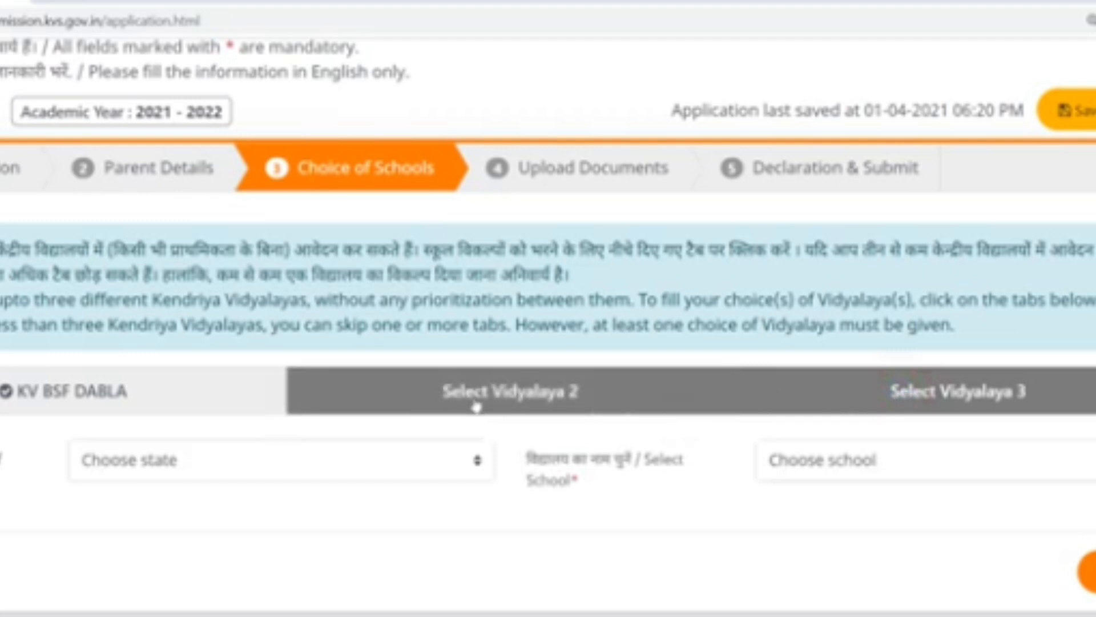
click(240, 398)
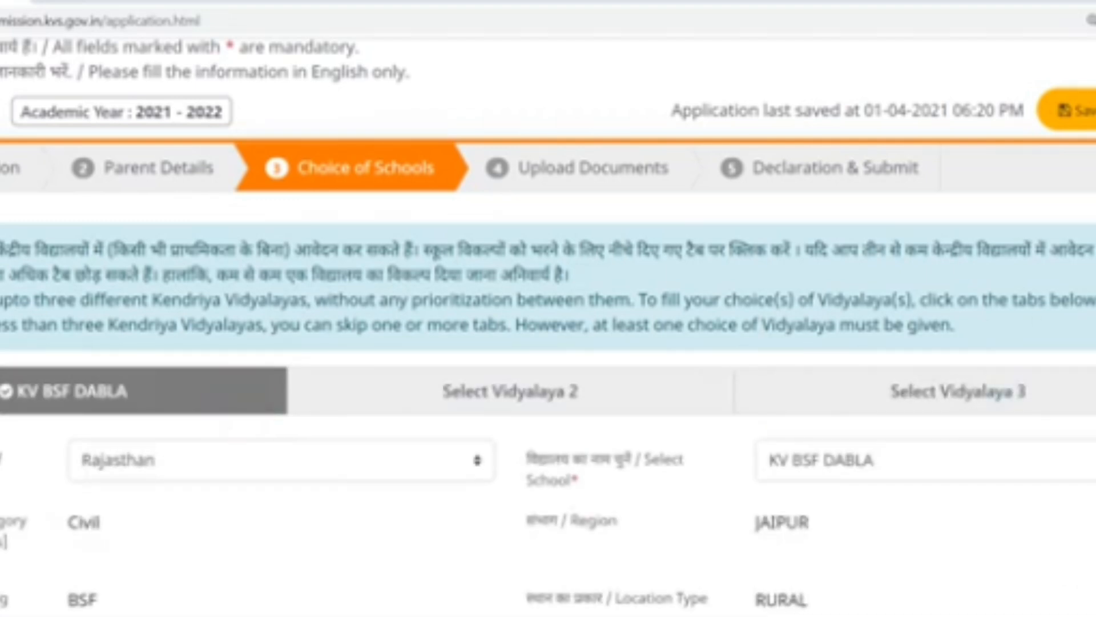
- Select Not Applicable for the parent or grandparent whose service priority category and transfers are considered for admission
scroll(934, 338, down, 15)
scroll(548, 350, down, 3)
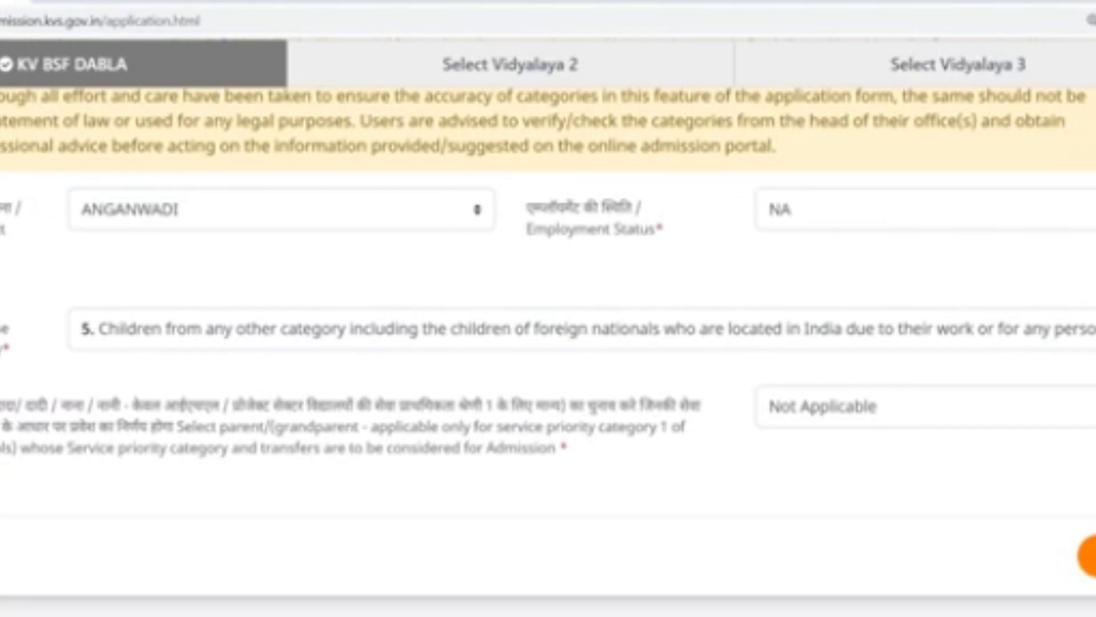
click(706, 458)
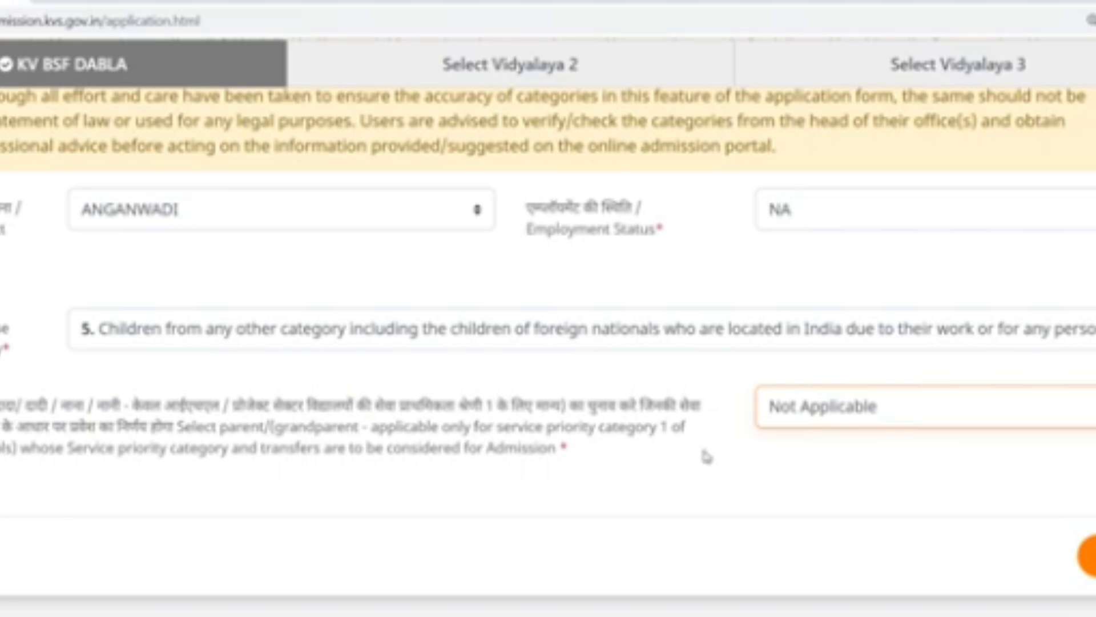
click(901, 414)
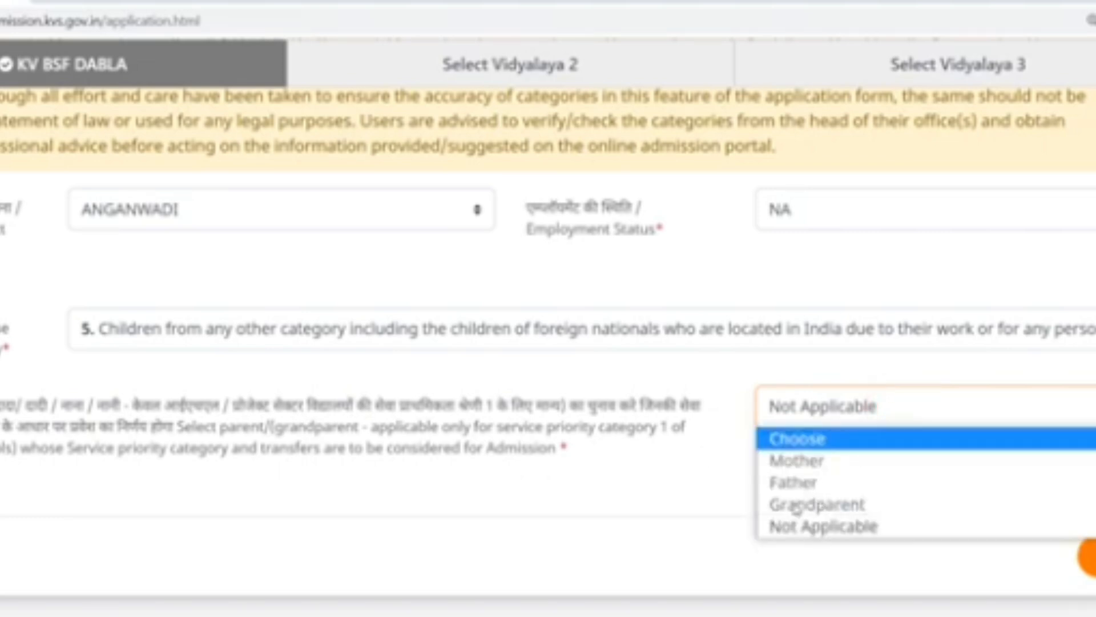
click(819, 528)
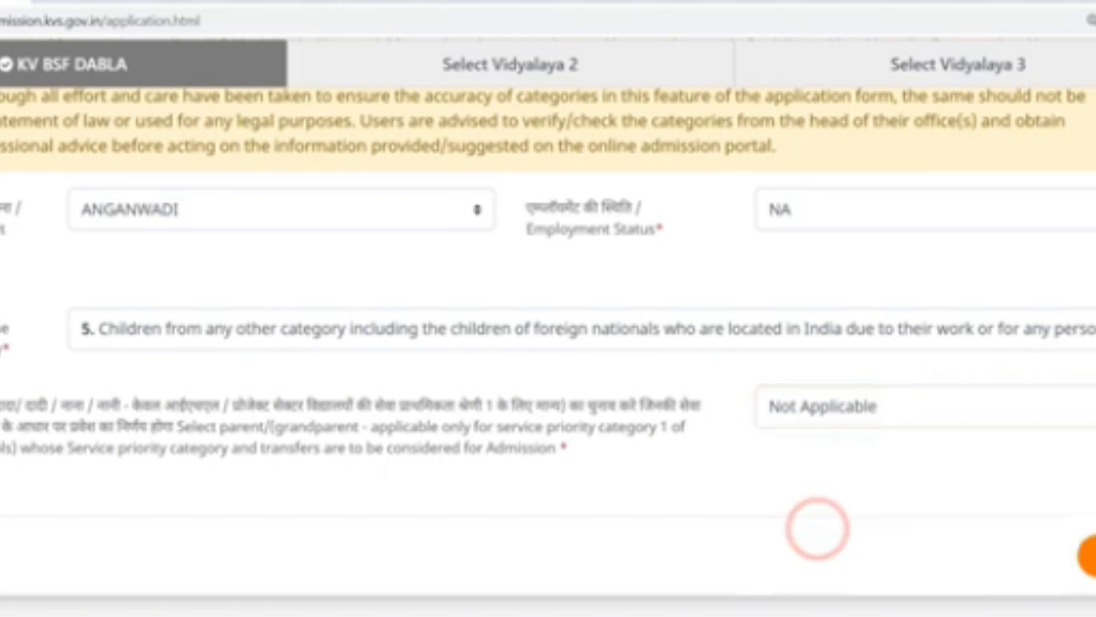
scroll(548, 308, up, 12)
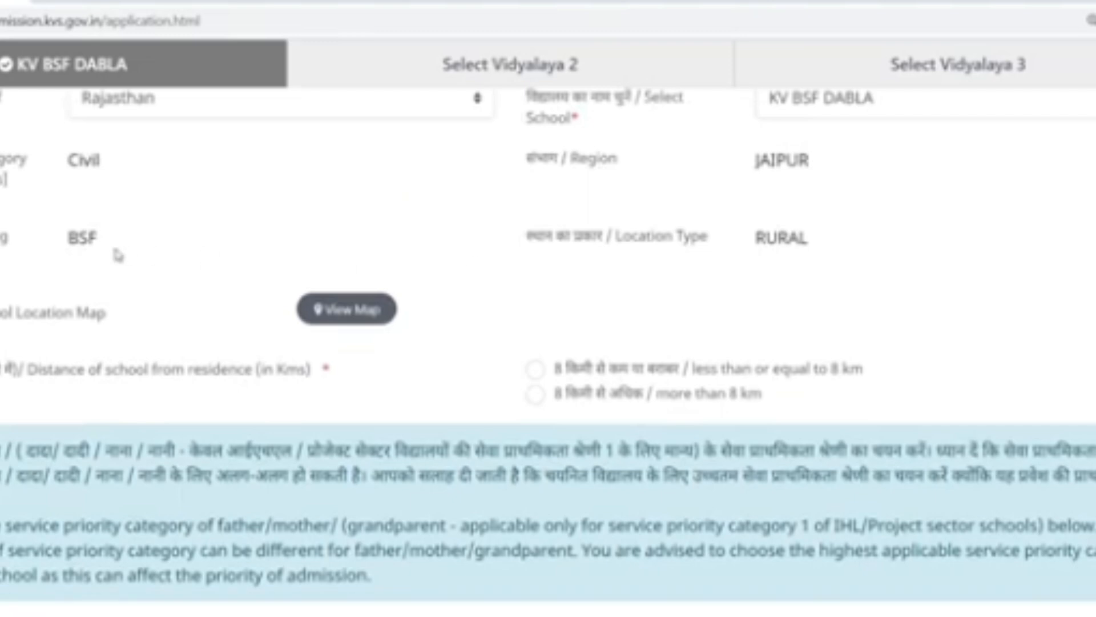
click(117, 255)
scroll(1043, 302, down, 8)
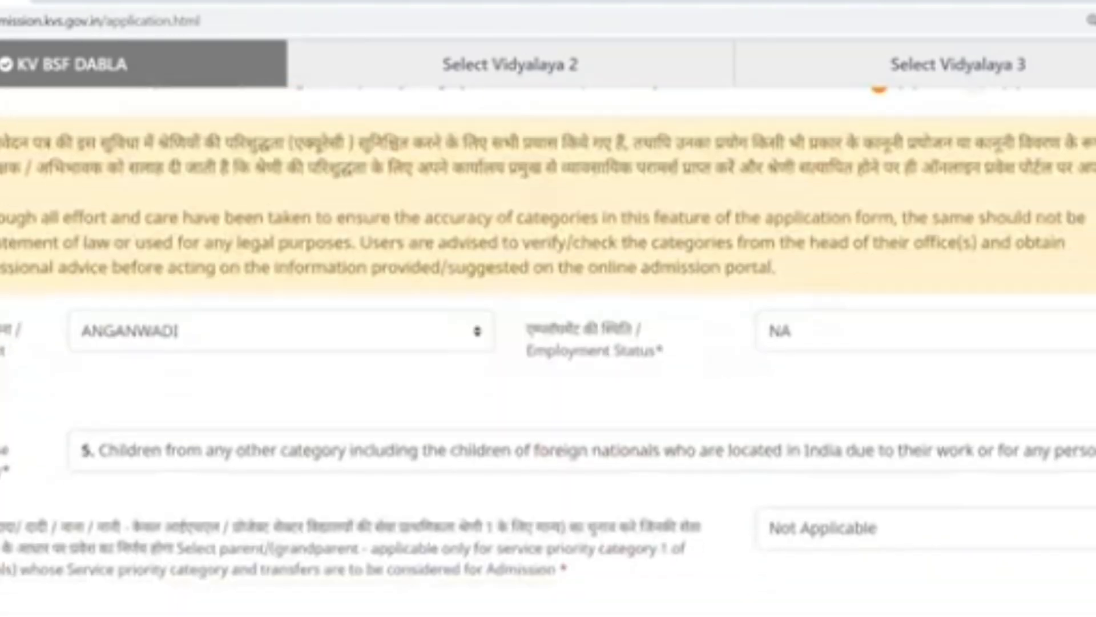
- Examine the available parent or grandparent options for the service priority category and leave Not Applicable selected
scroll(548, 343, down, 2)
click(1084, 406)
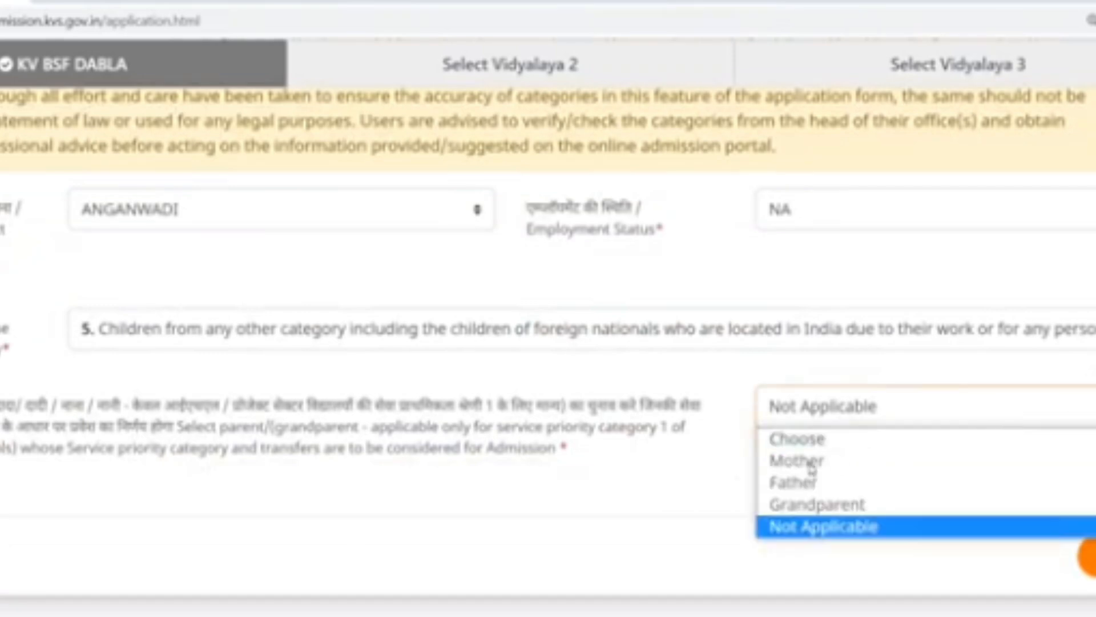
click(627, 499)
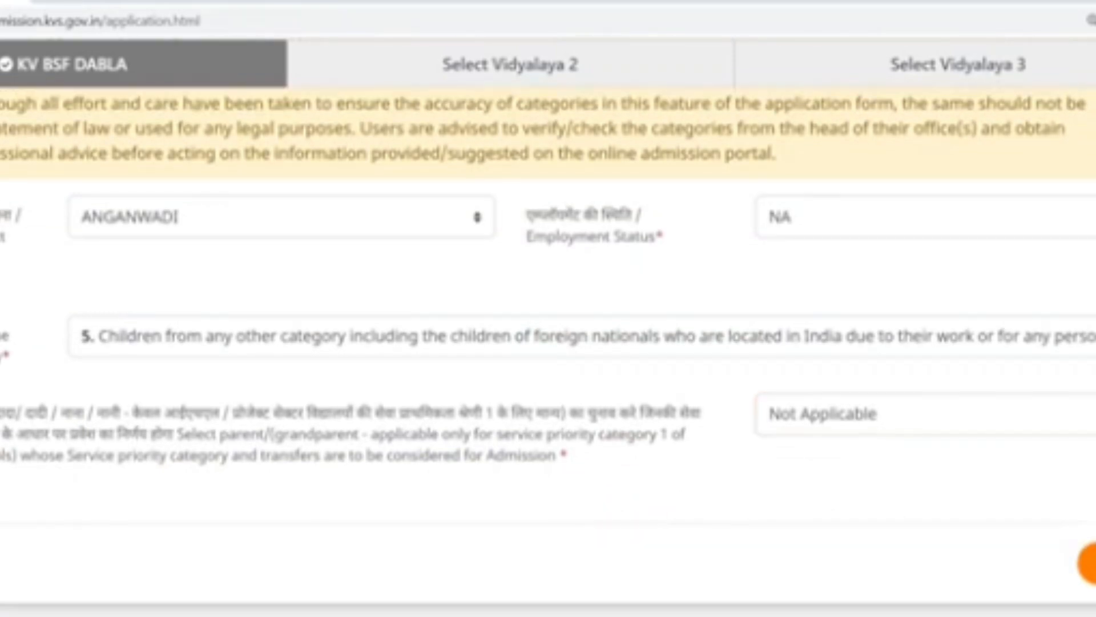
- Review the KV BSF DABLA form and look through the list of schools available in Rajasthan
scroll(627, 498, up, 15)
scroll(548, 343, up, 3)
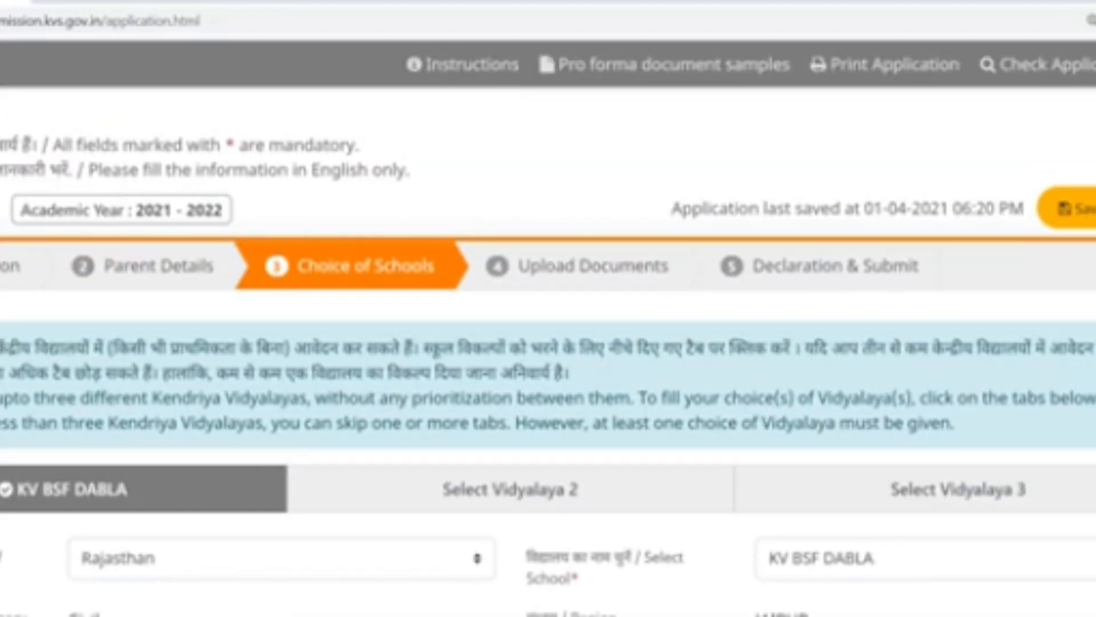
scroll(548, 342, down, 15)
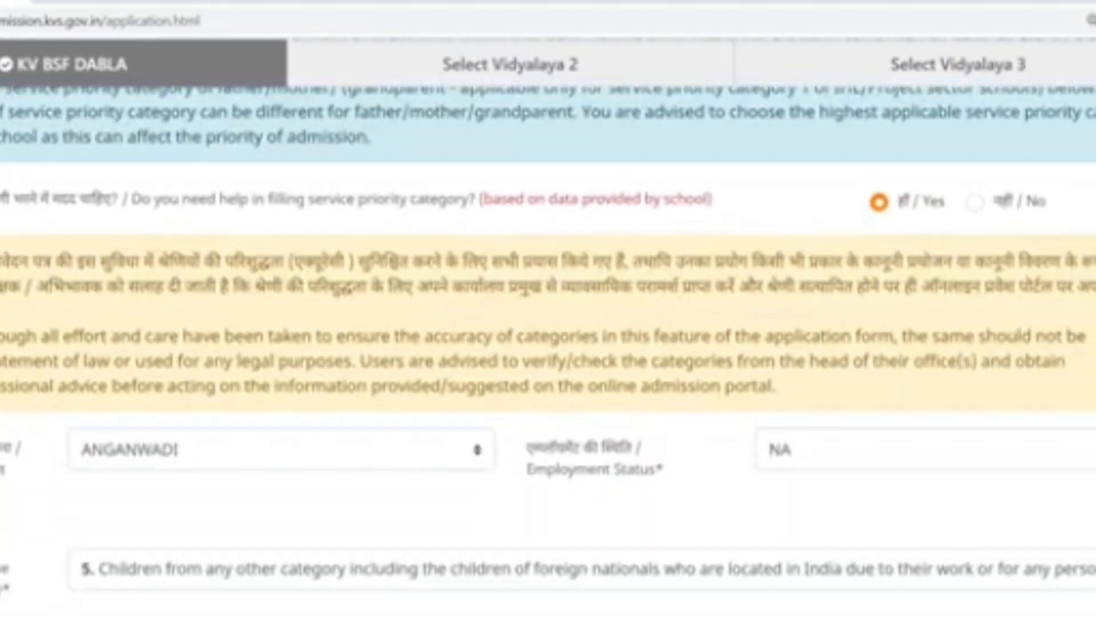
scroll(548, 342, up, 8)
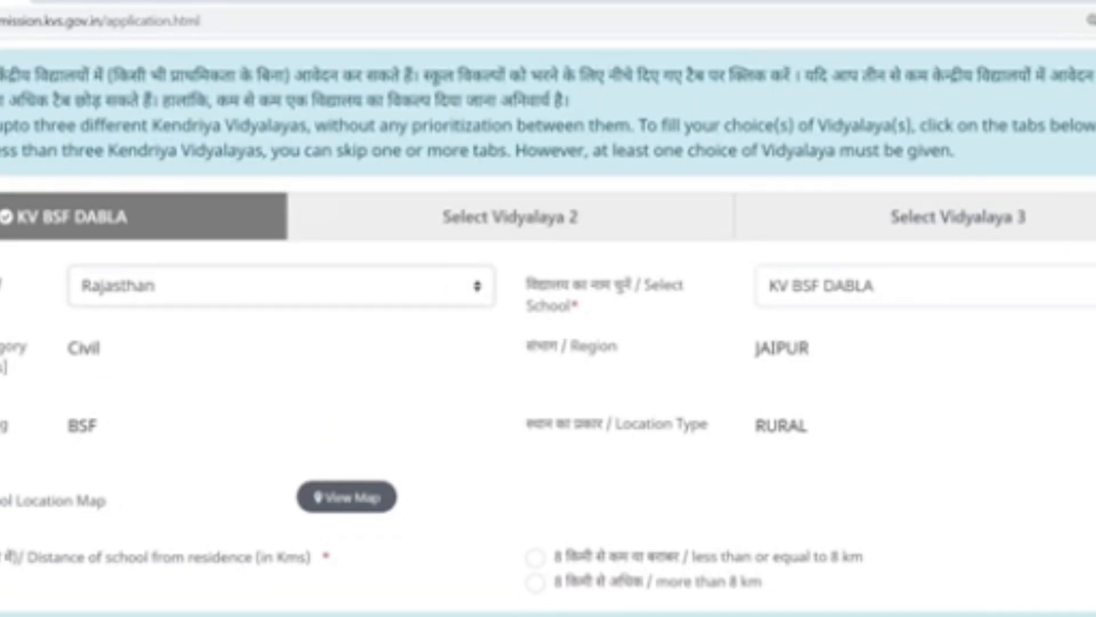
click(936, 285)
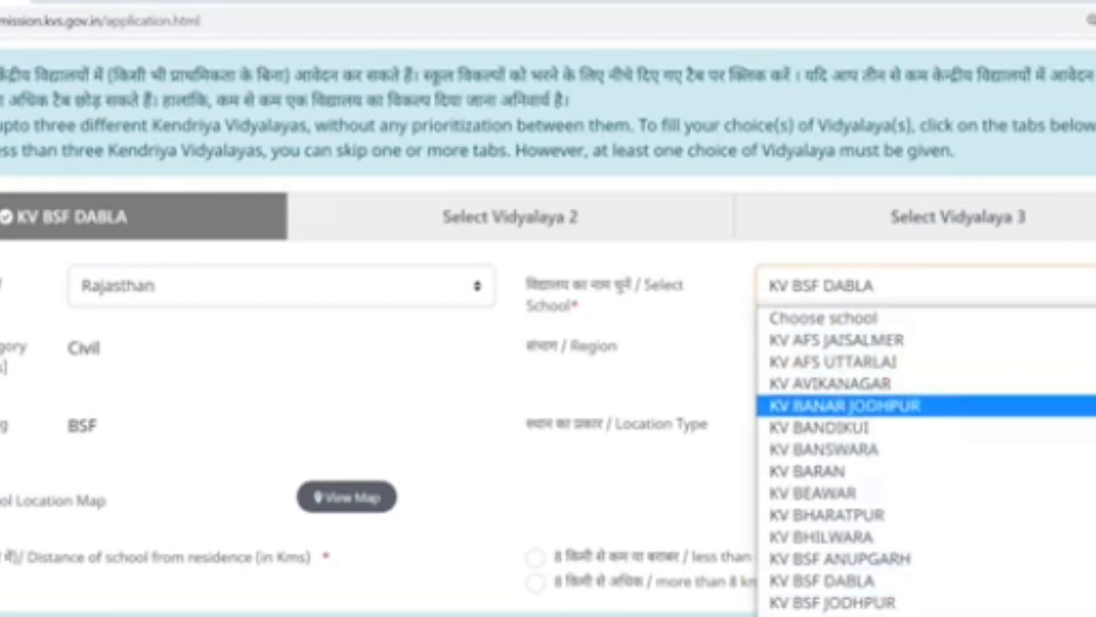
scroll(925, 457, down, 7)
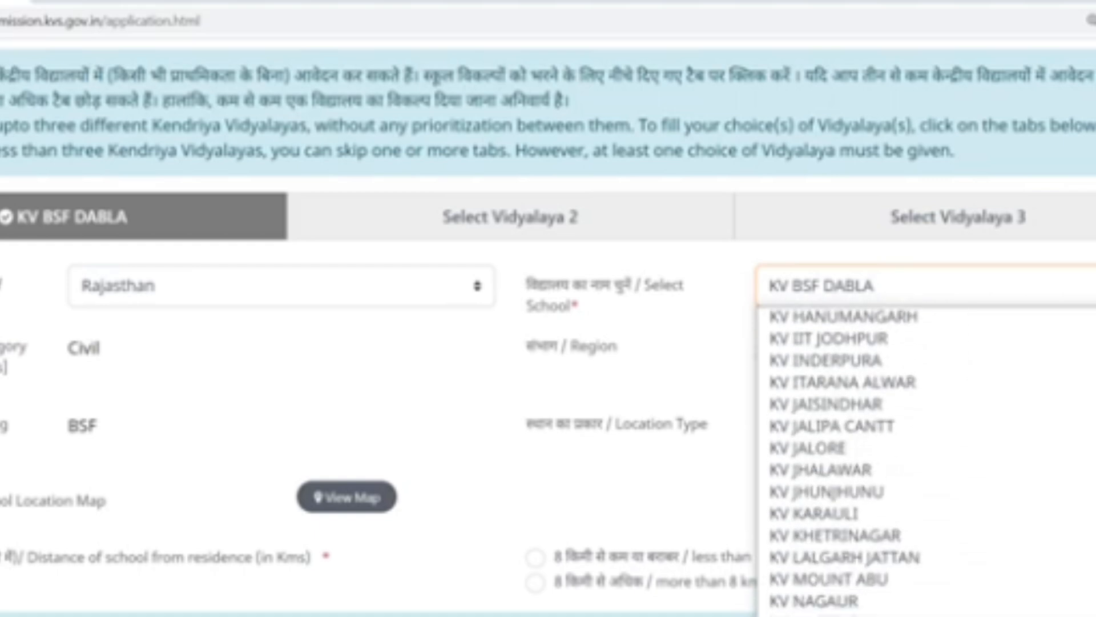
scroll(925, 457, down, 8)
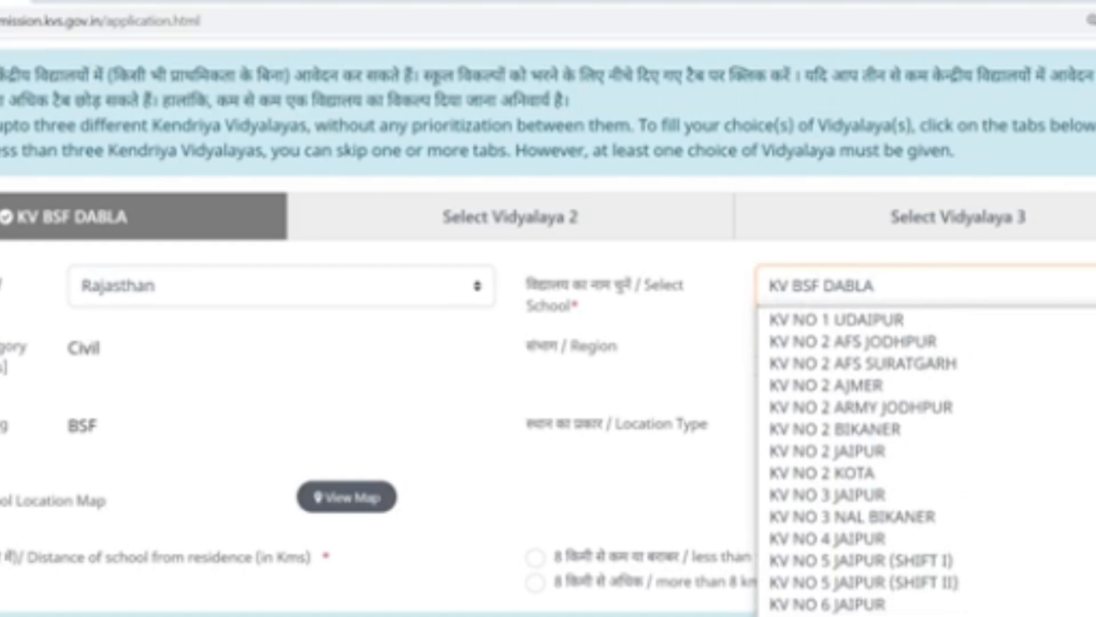
scroll(925, 457, down, 2)
scroll(925, 457, up, 20)
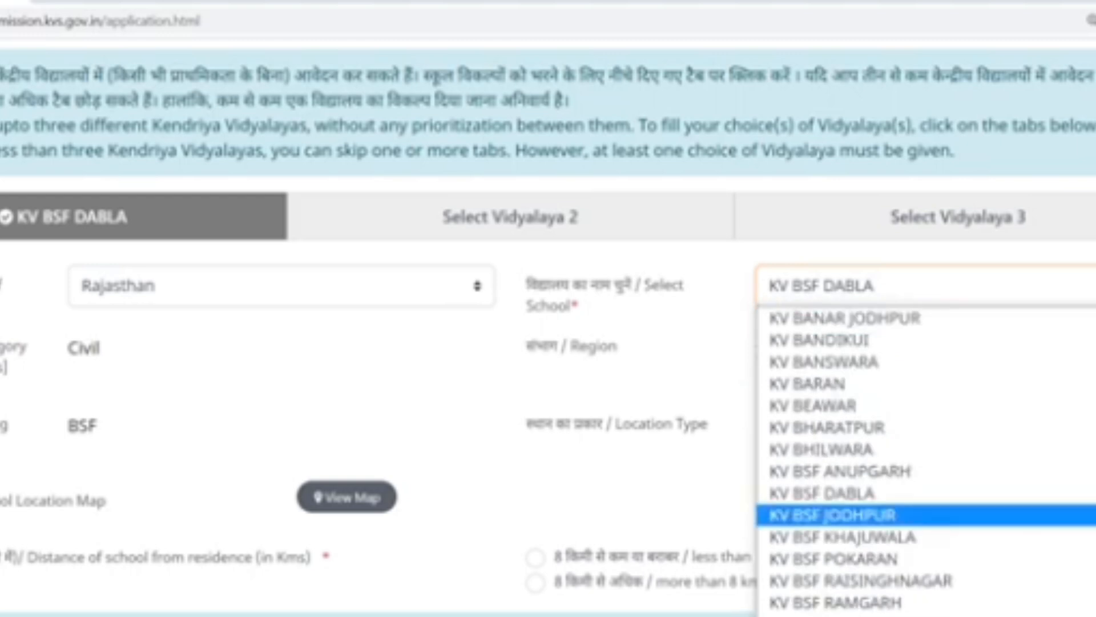
- Change the state of the first Vidyalaya choice to Delhi
click(448, 292)
click(448, 293)
key(Down)
key(Down)
key(Down)
key(Down)
key(Down)
key(Down)
key(Down)
key(Down)
key(Down)
key(Down)
key(Down)
key(Down)
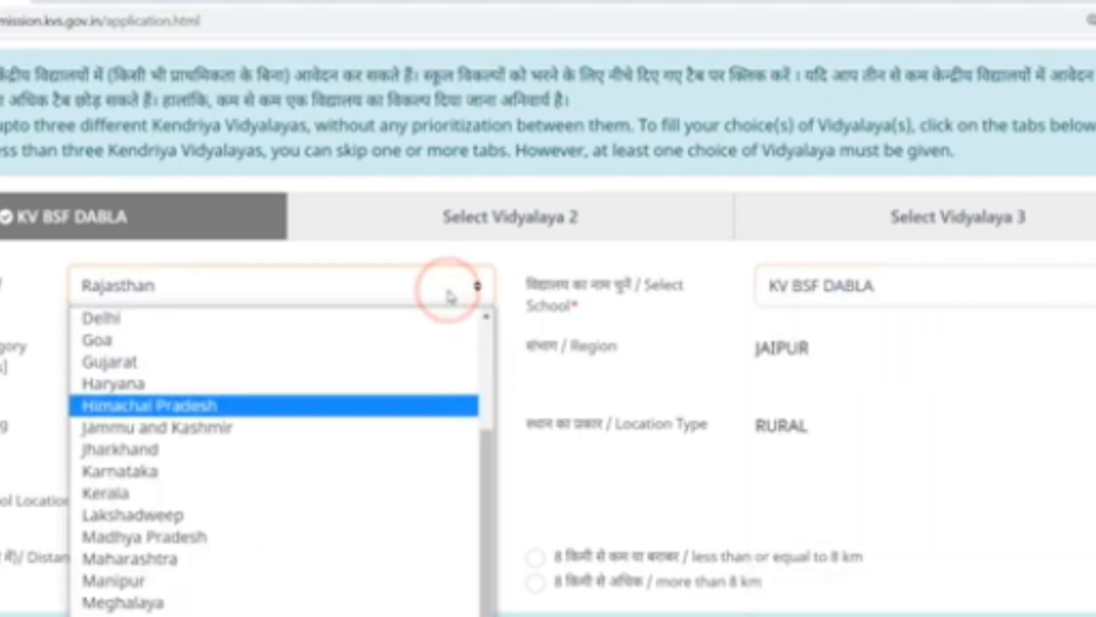
key(Up)
key(Up)
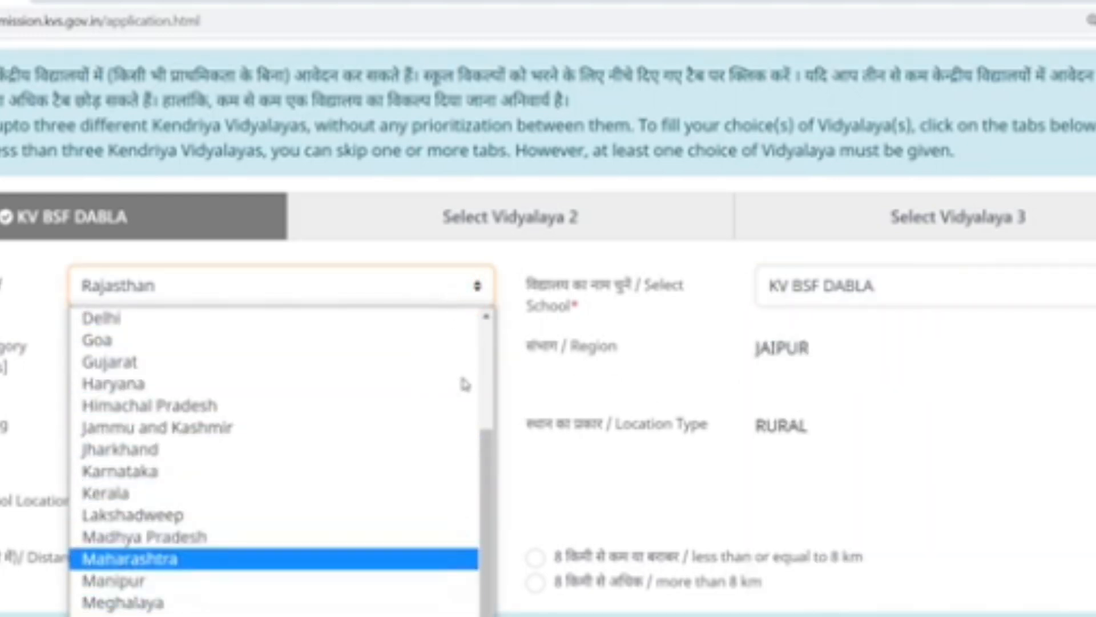
drag(484, 524, 484, 513)
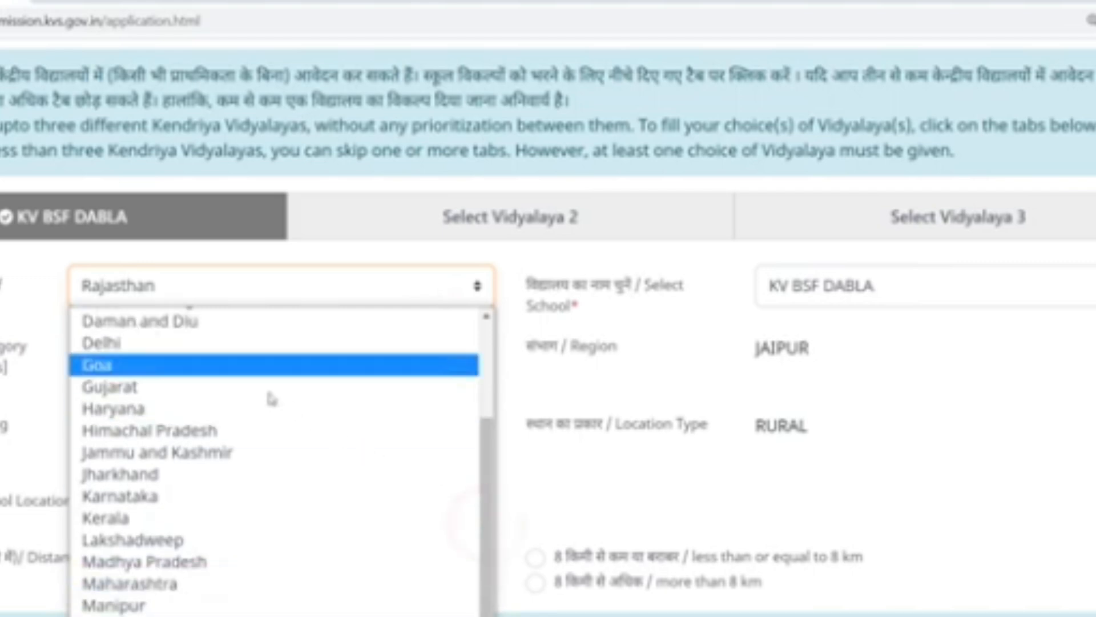
click(188, 342)
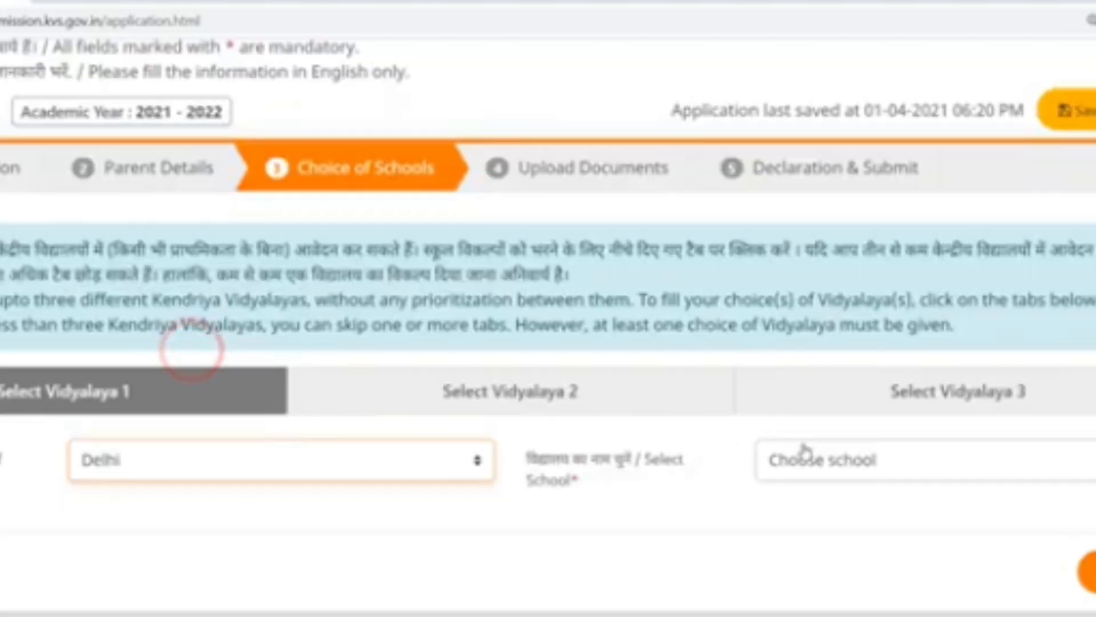
- Look through the Delhi schools and select KV JNU CAMPUS as the first Vidyalaya choice
click(932, 470)
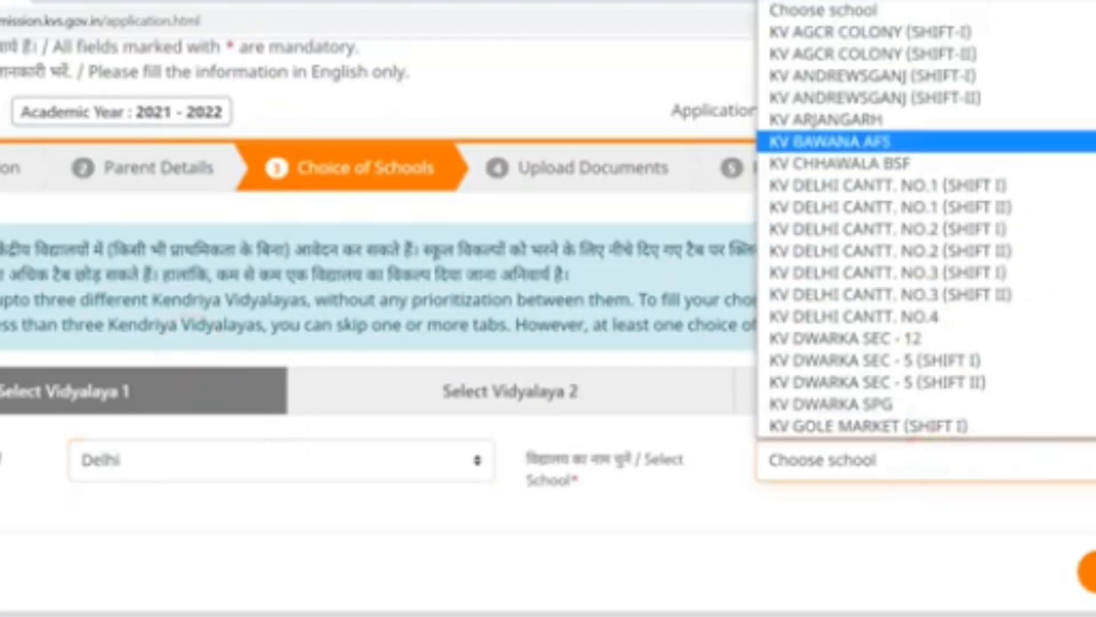
scroll(925, 220, down, 9)
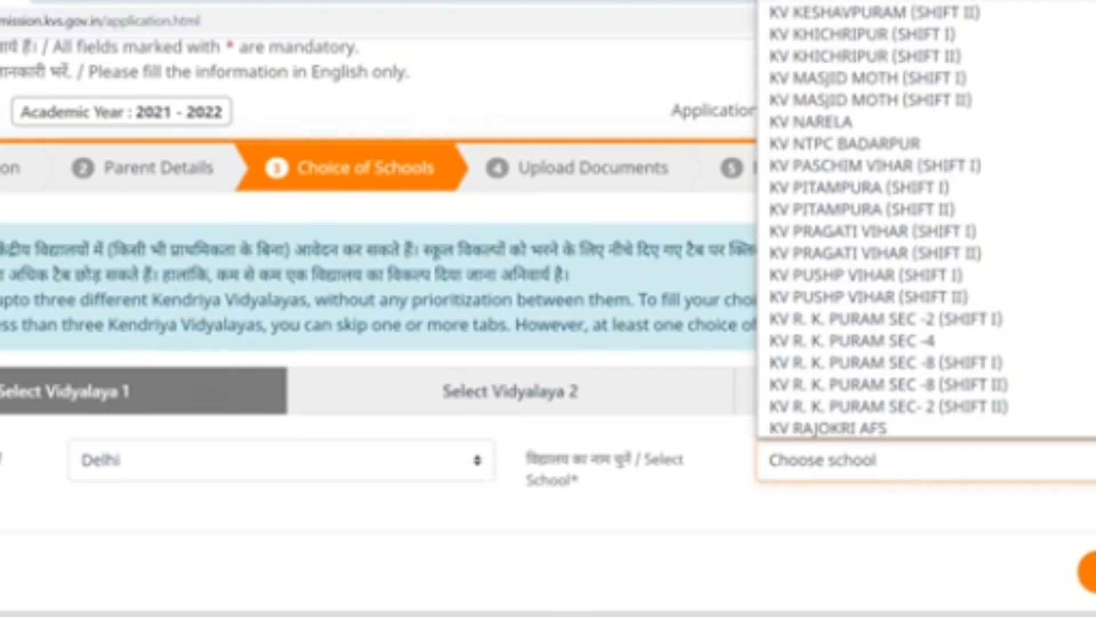
scroll(925, 220, down, 8)
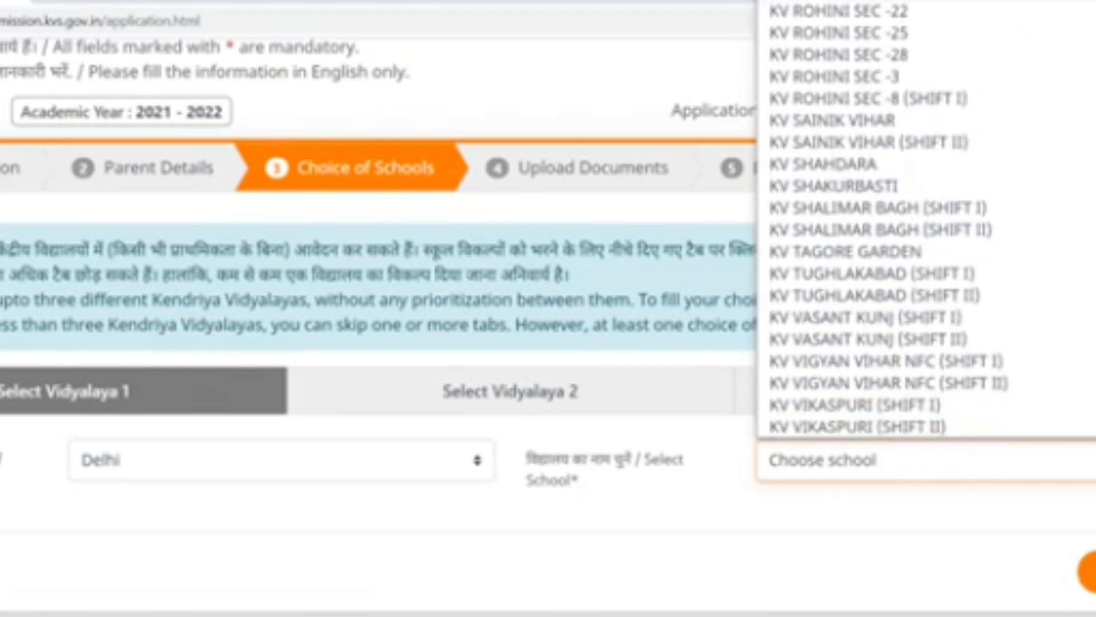
scroll(925, 220, up, 5)
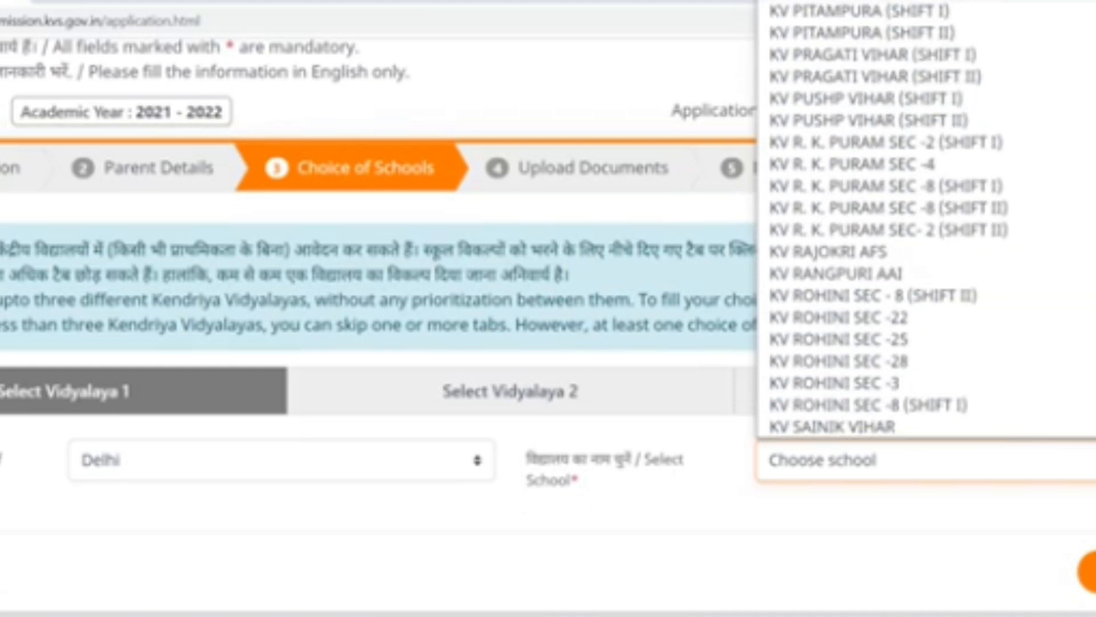
scroll(924, 220, up, 5)
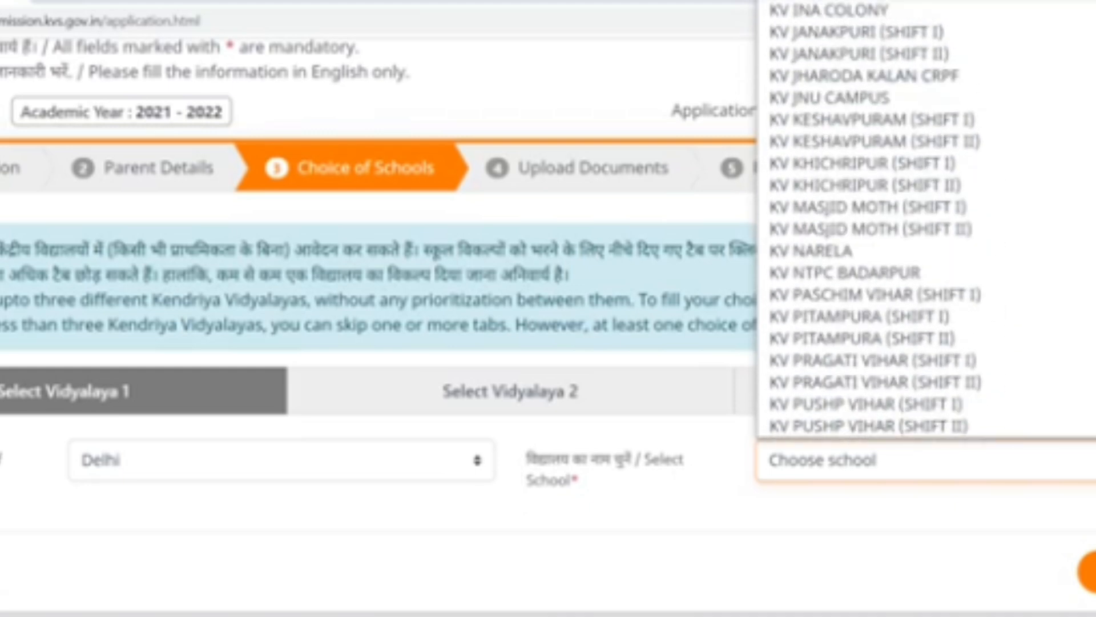
scroll(924, 220, up, 4)
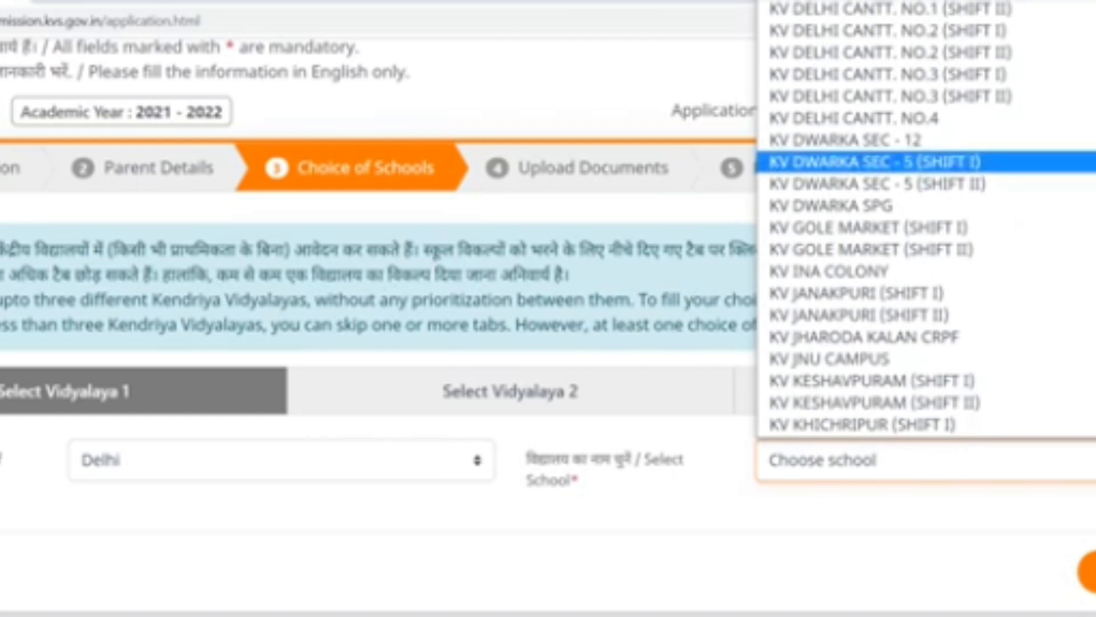
click(910, 361)
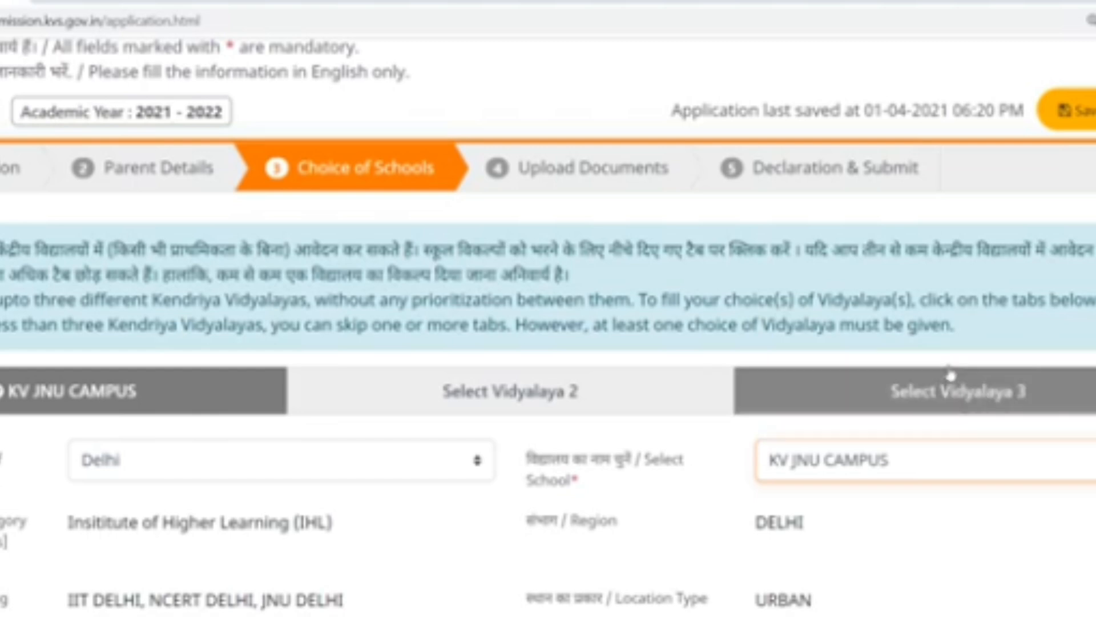
- Review the KV JNU CAMPUS details and answer Yes to needing help in filling the service priority category
scroll(548, 308, down, 3)
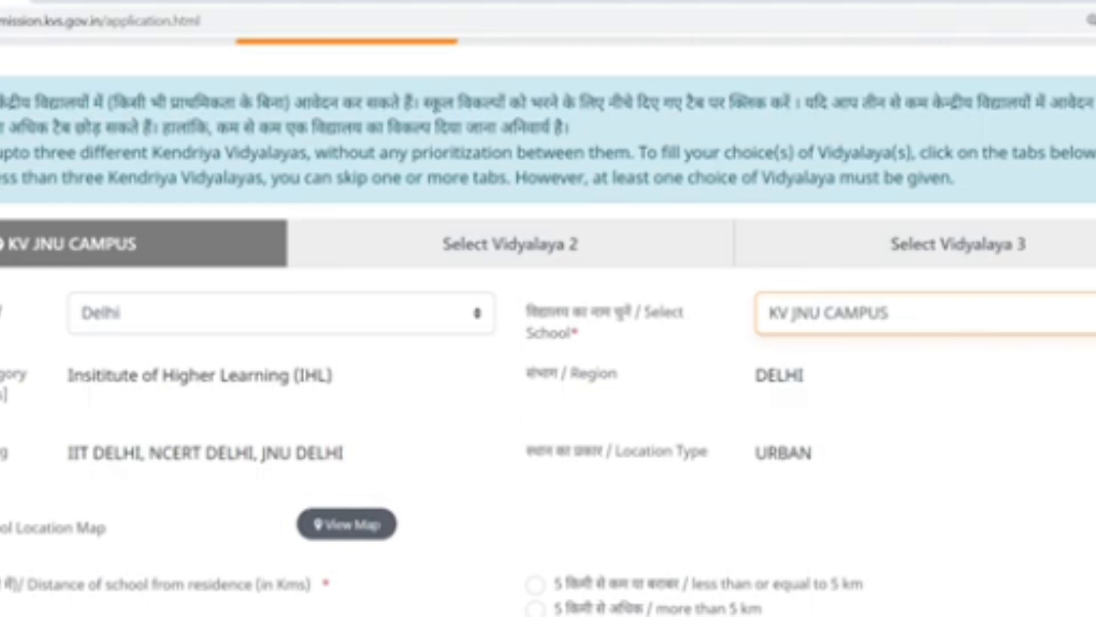
scroll(990, 363, down, 2)
scroll(548, 342, down, 8)
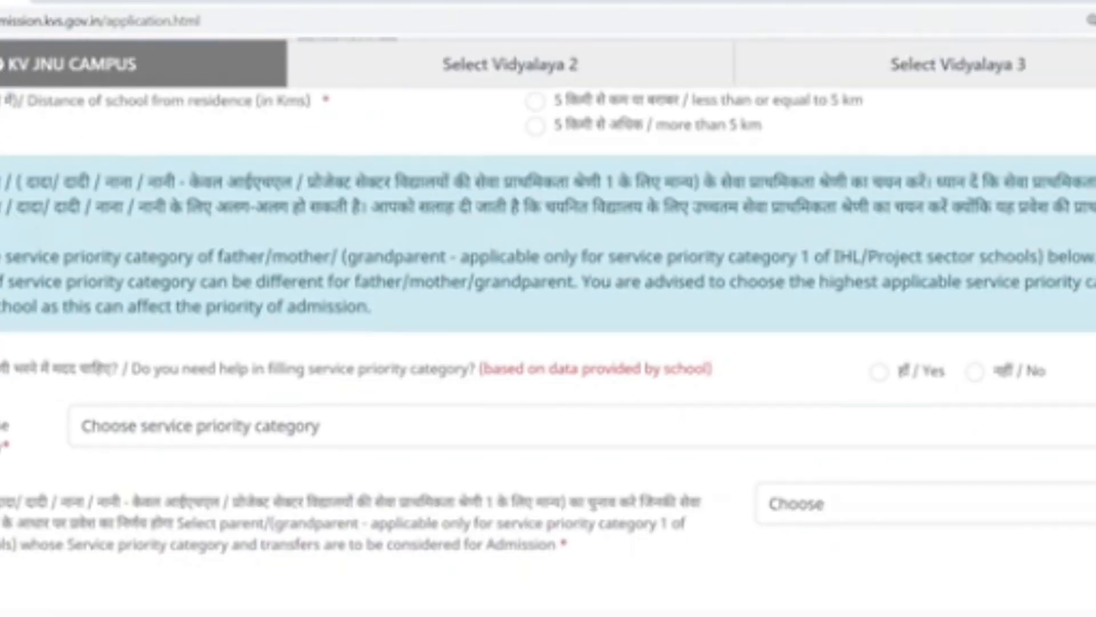
scroll(548, 343, down, 1)
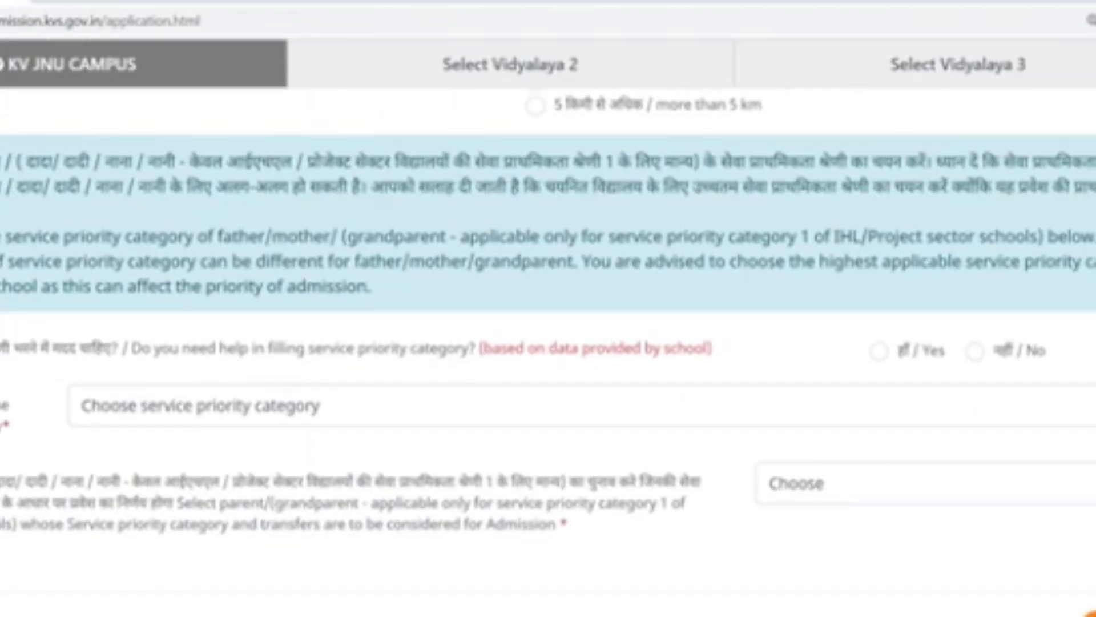
click(879, 353)
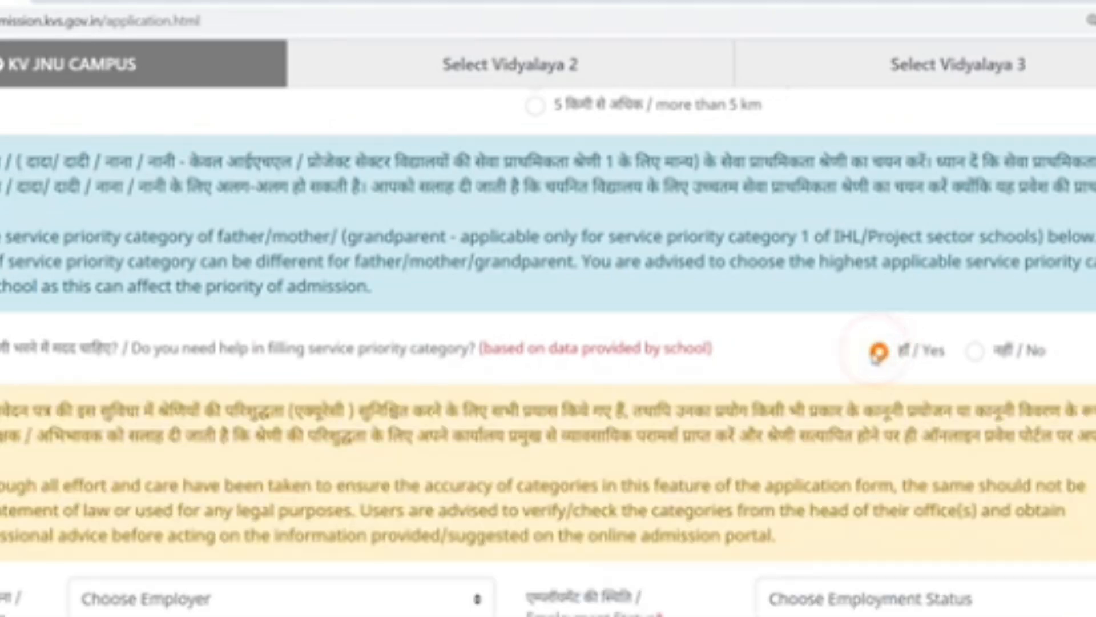
- Set the employer to AIIMS and the employment status to Serving (Permanent employee) Parent
click(448, 597)
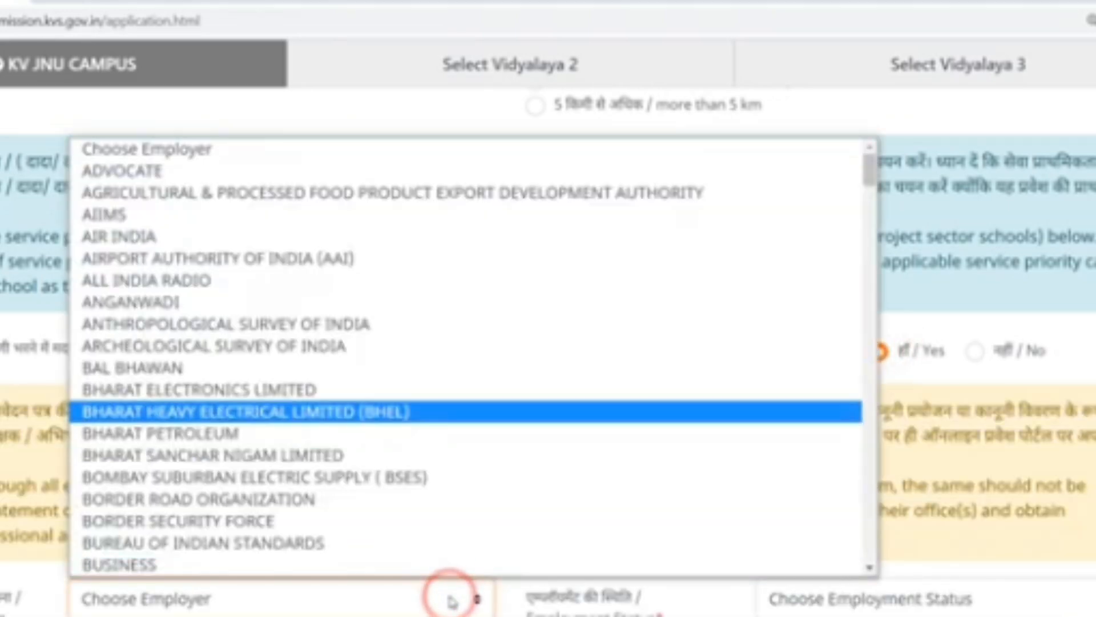
click(109, 214)
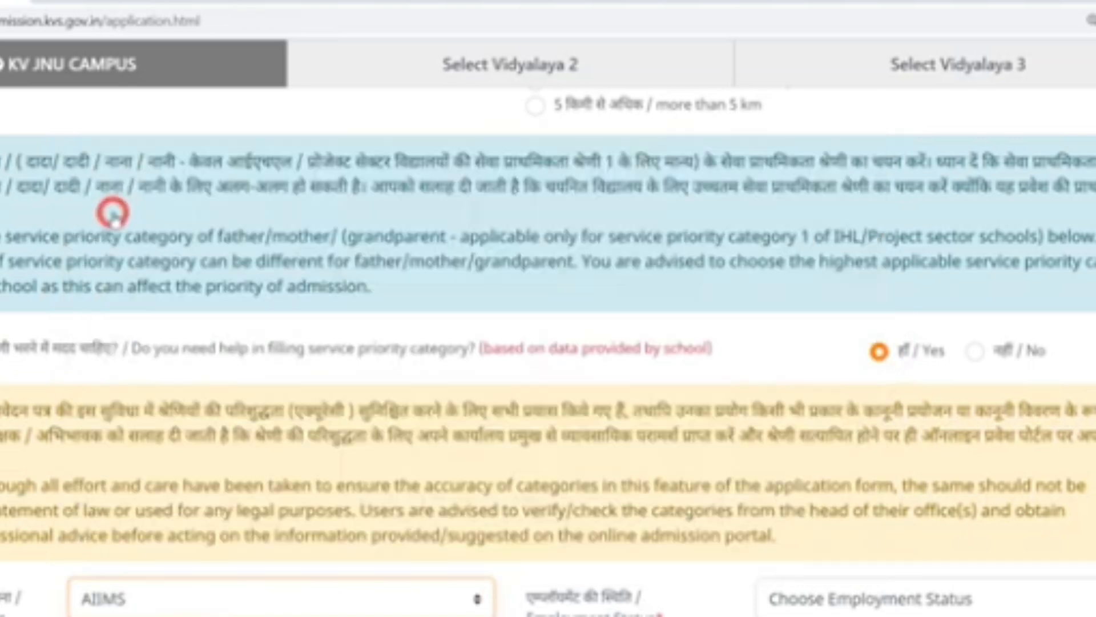
click(1044, 599)
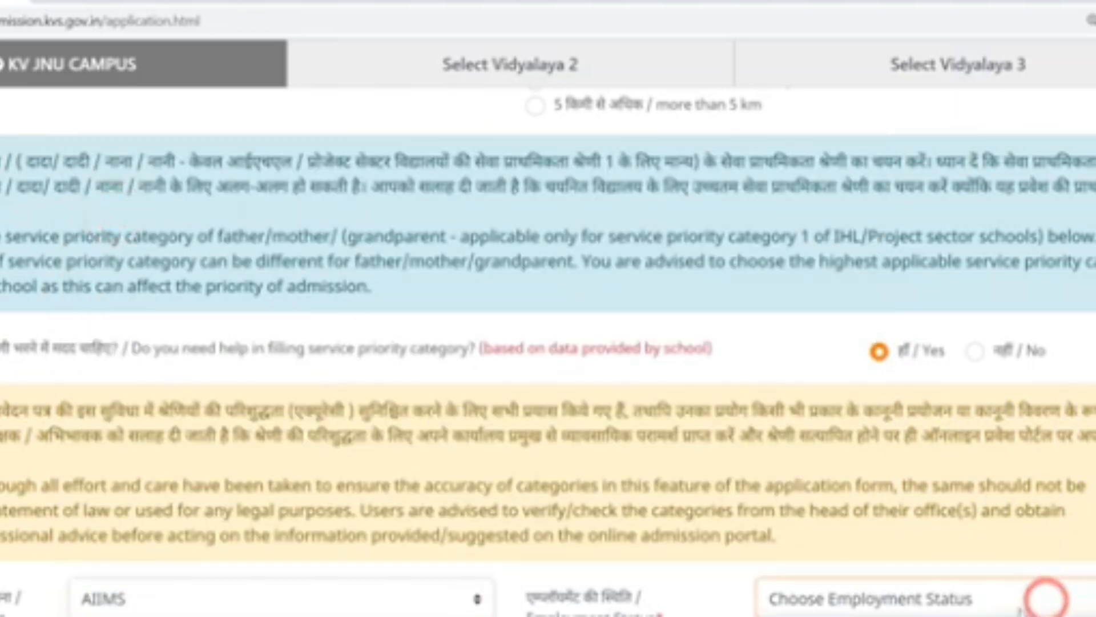
click(1022, 616)
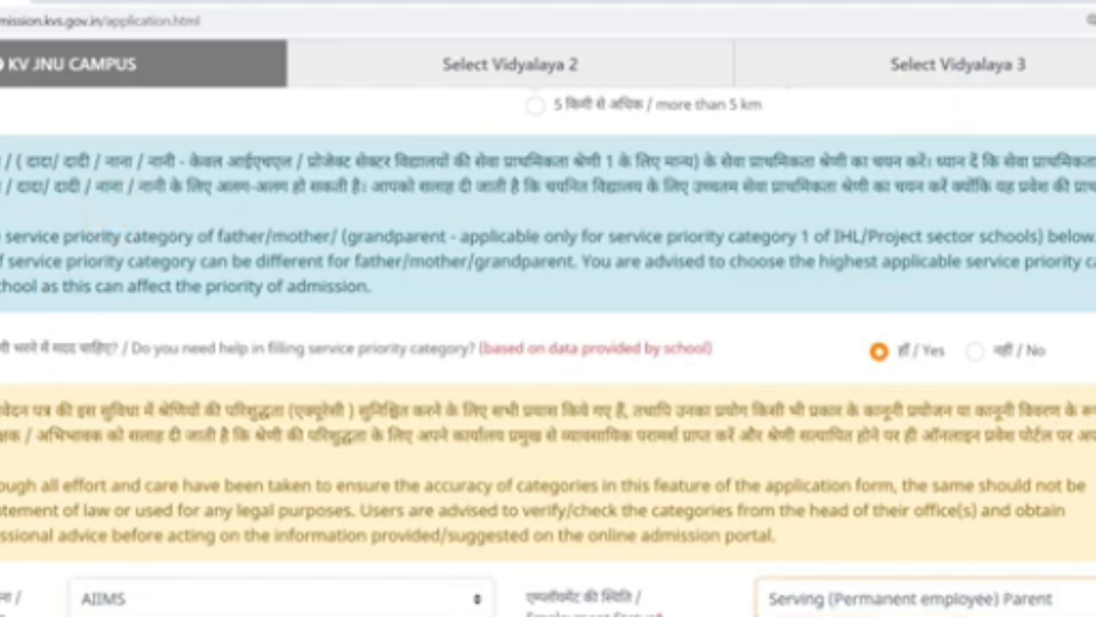
scroll(548, 342, down, 5)
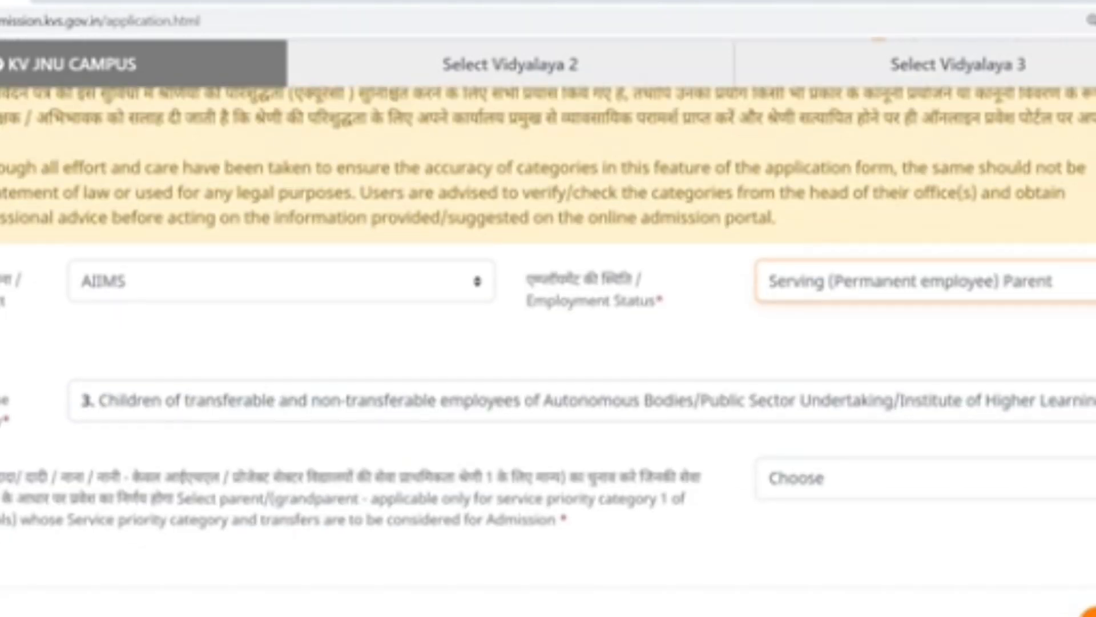
- Examine the options for the parent or grandparent whose service priority category is considered, without selecting one
click(1062, 483)
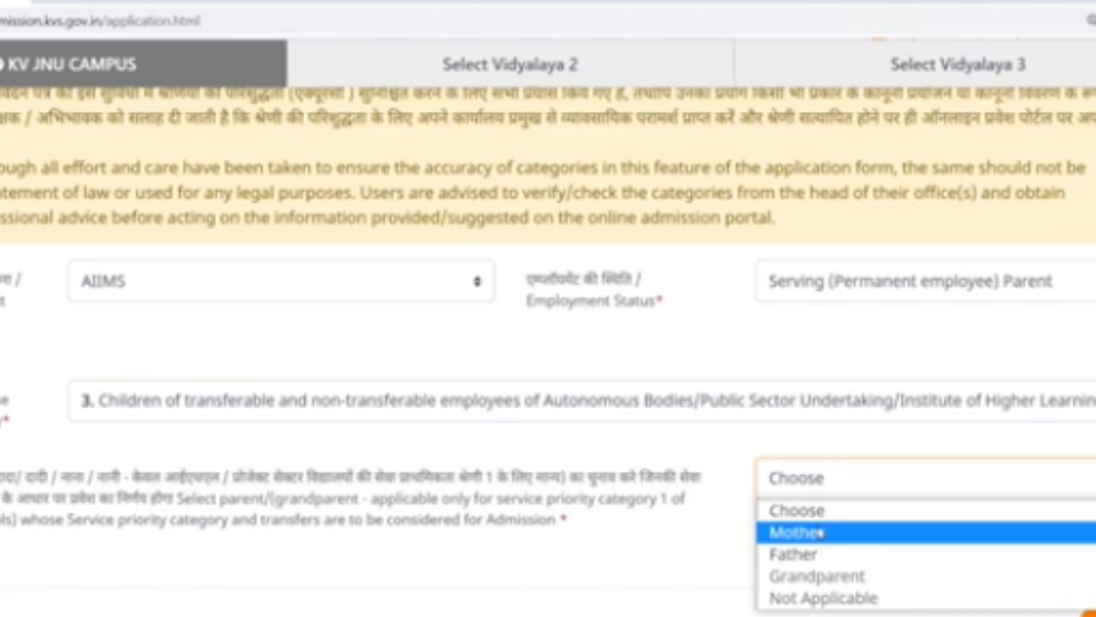
key(Down)
click(722, 526)
click(1054, 479)
key(Down)
key(Down)
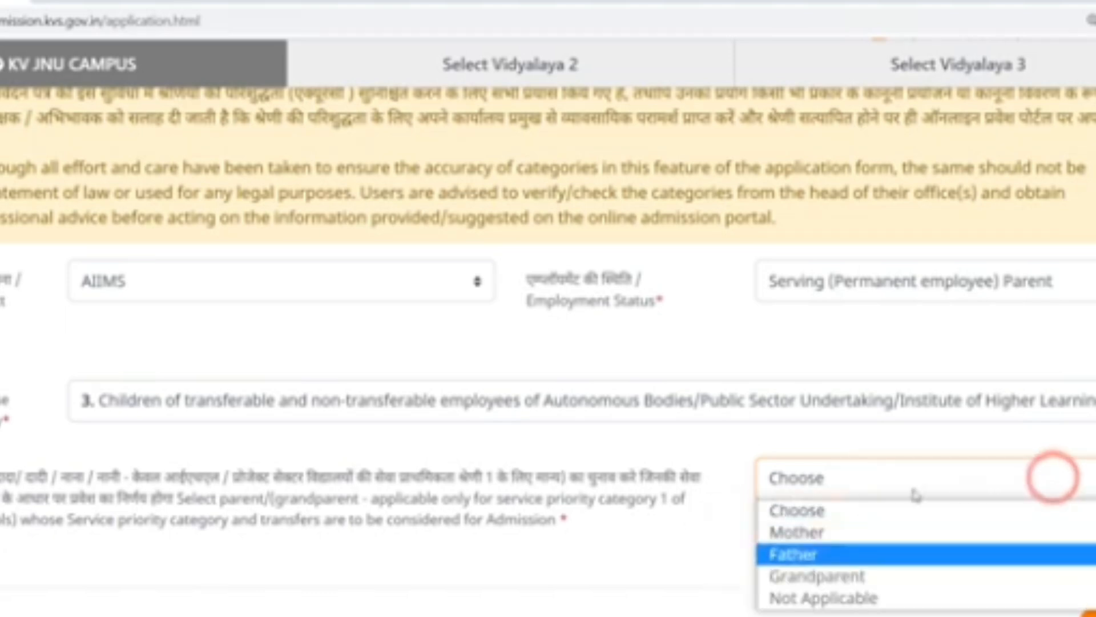
click(613, 514)
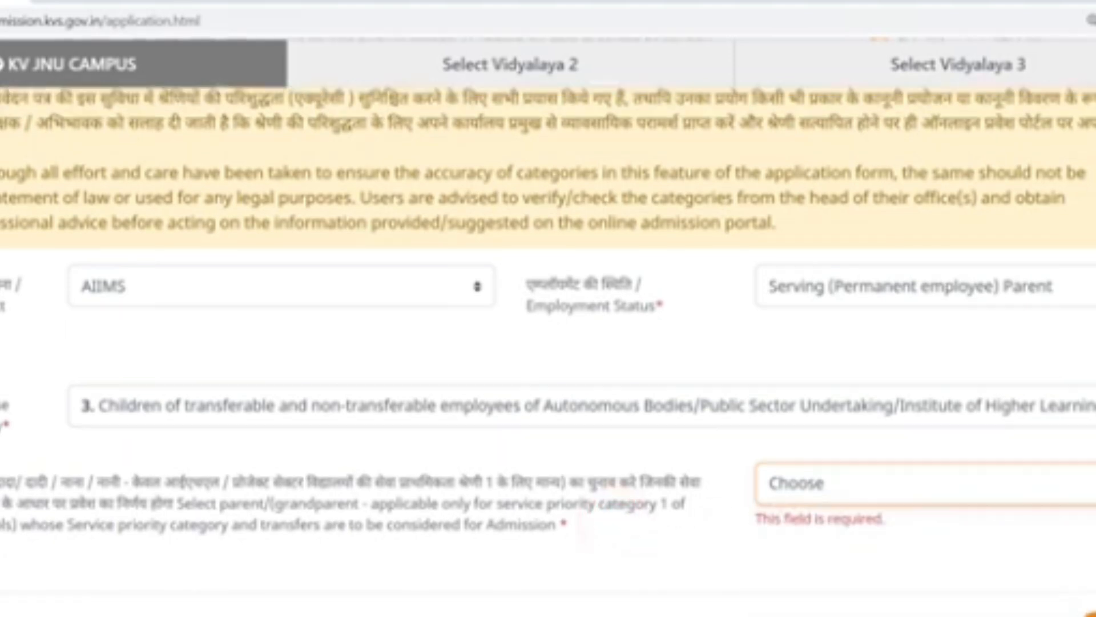
- Choose Father as the parent whose service priority category and transfers are considered for admission
scroll(615, 514, up, 10)
scroll(548, 337, up, 3)
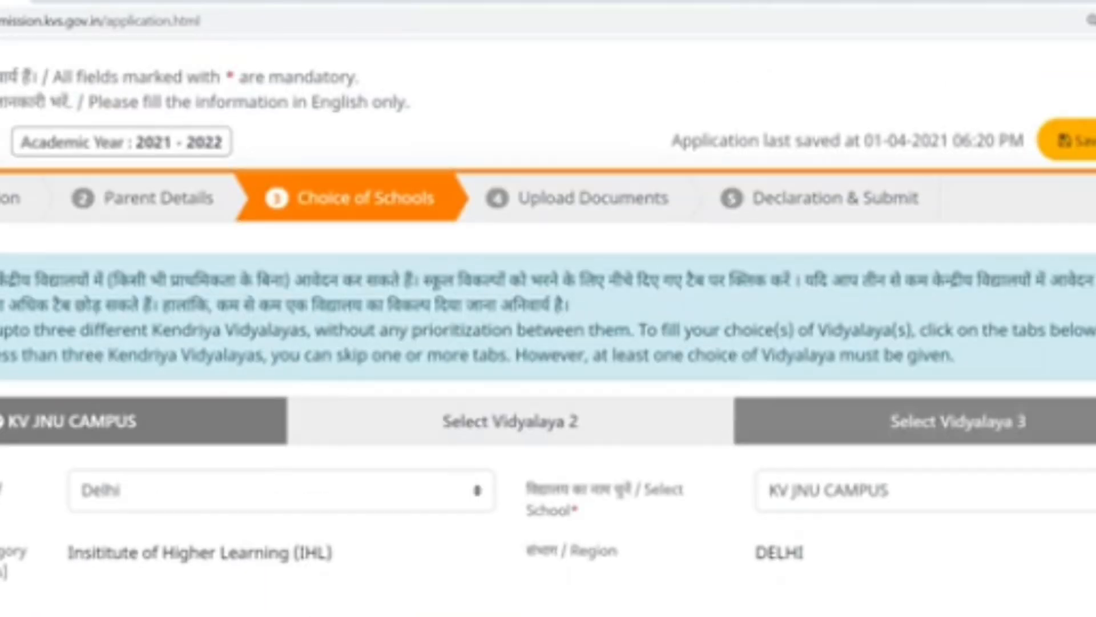
scroll(548, 337, down, 15)
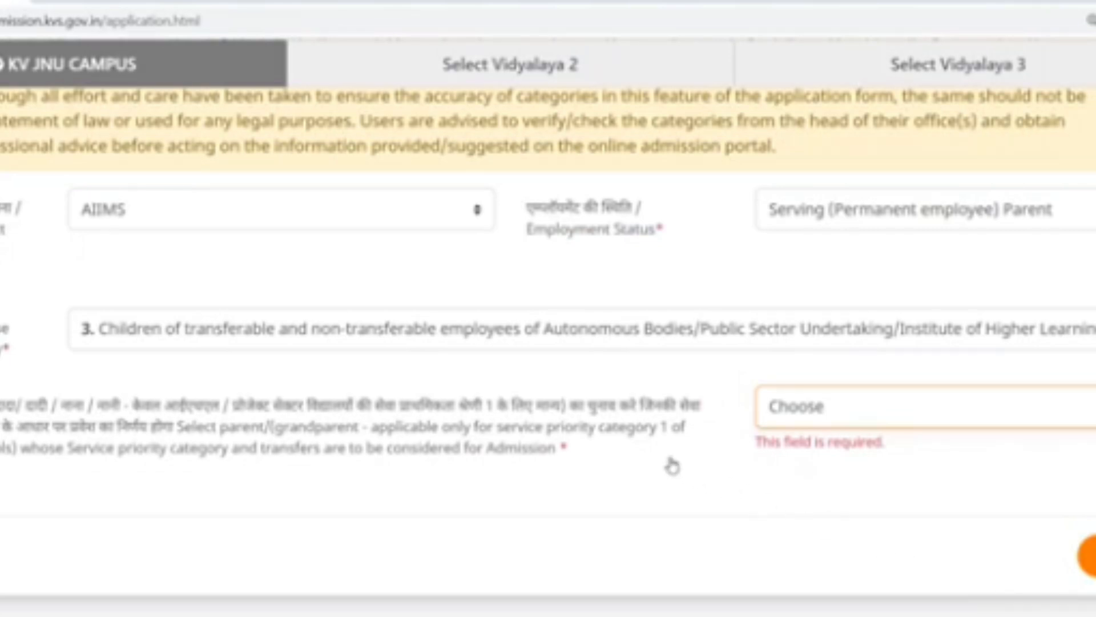
click(651, 450)
click(1085, 407)
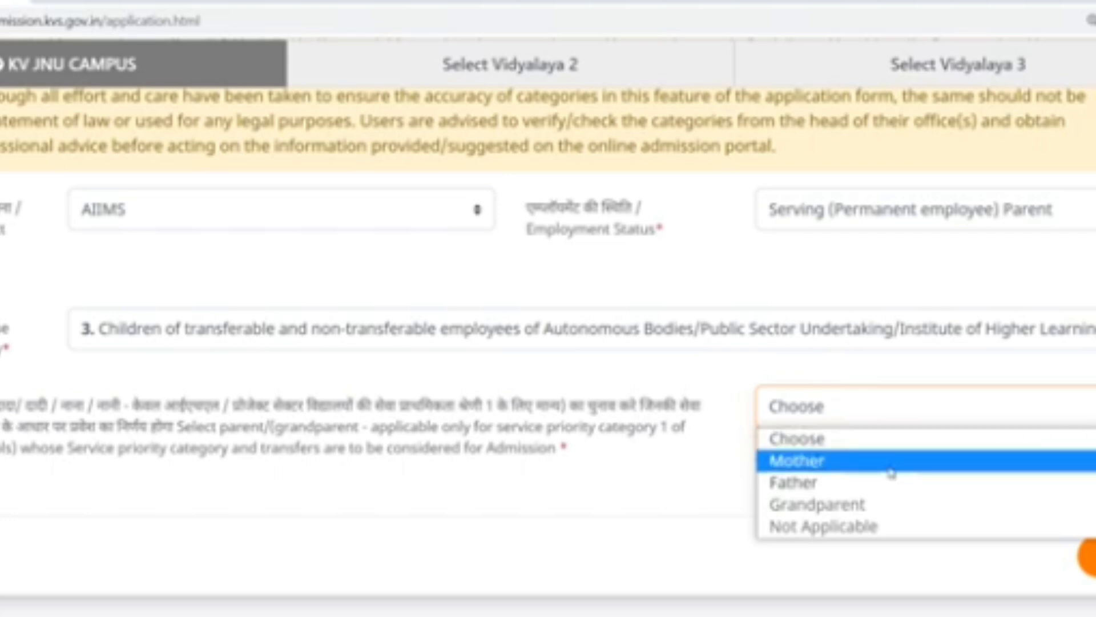
click(831, 482)
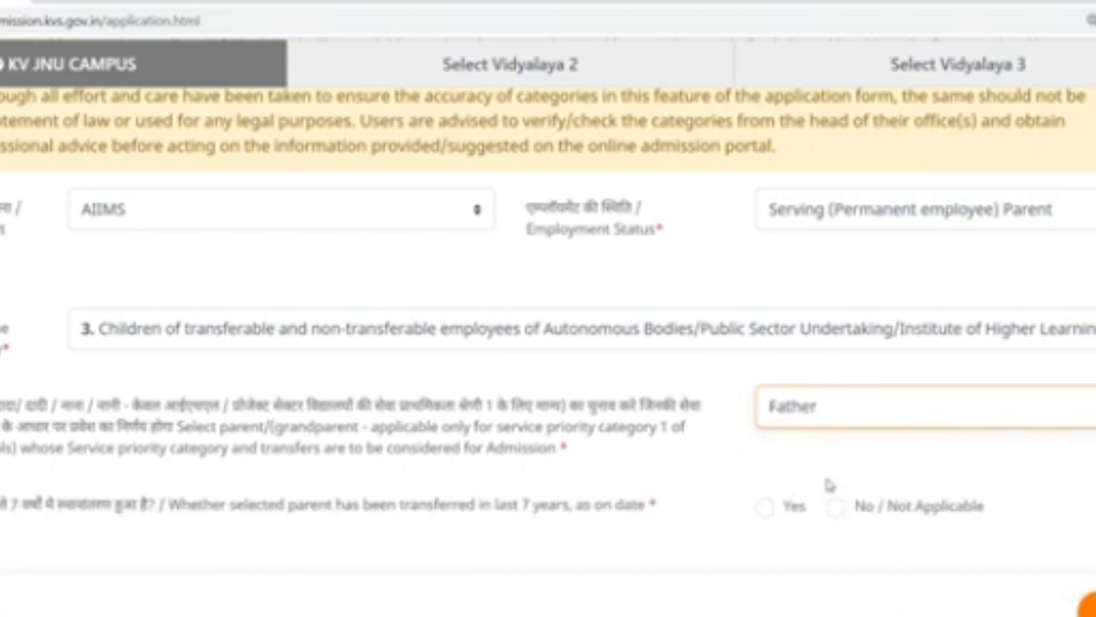
- Answer Yes to whether the selected parent has been transferred in the last 7 years
scroll(548, 342, down, 1)
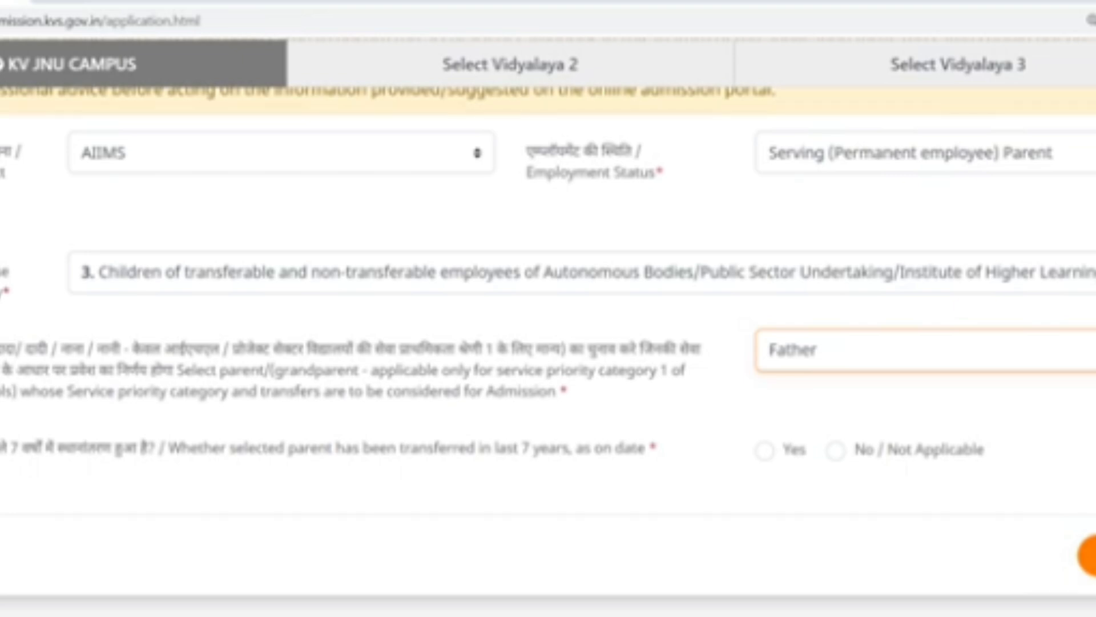
click(833, 463)
click(768, 456)
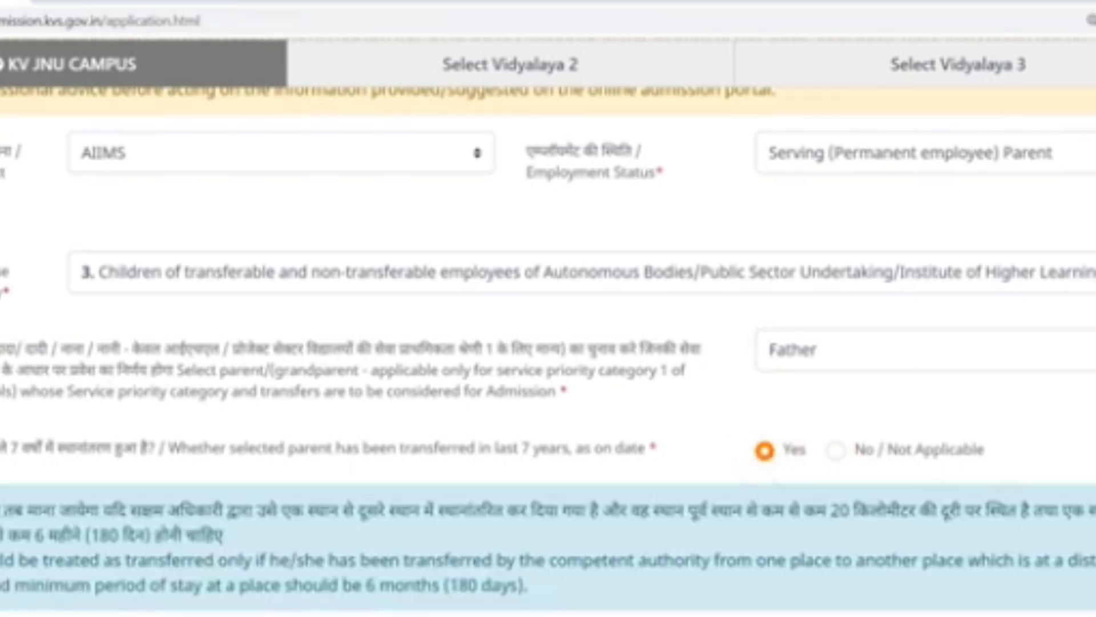
- Add three more blank rows to the transfer details table and look over its columns
scroll(768, 455, down, 8)
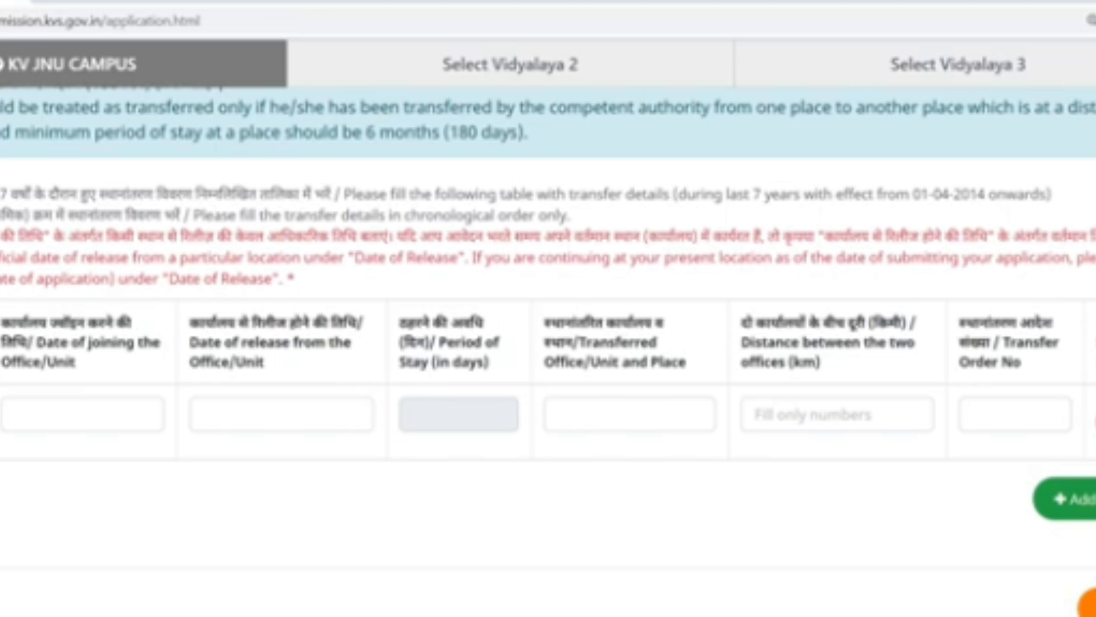
click(1079, 502)
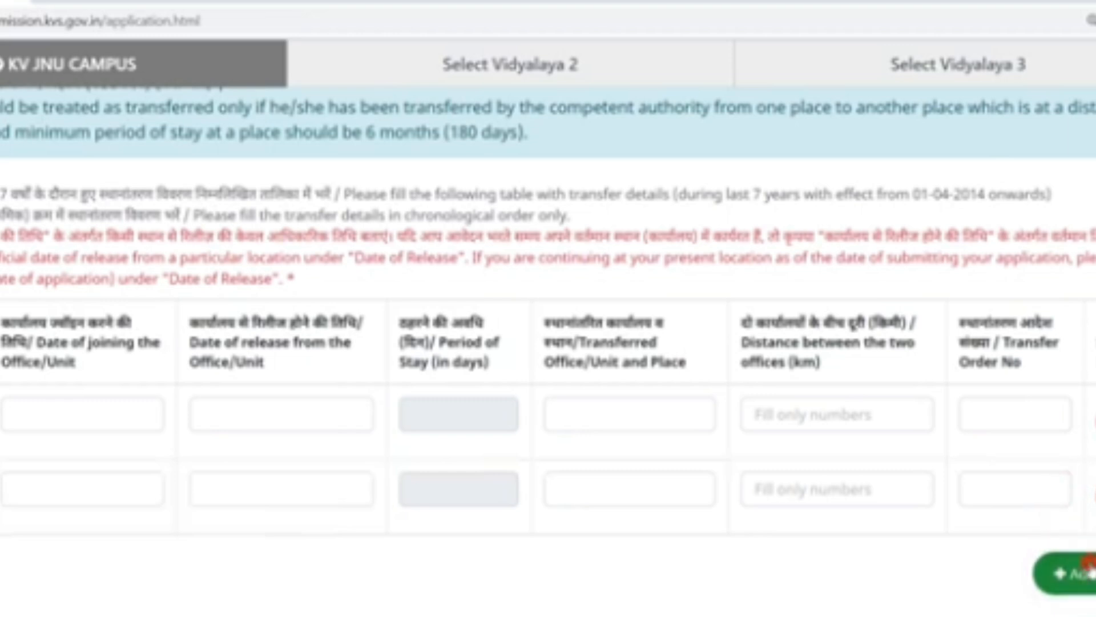
click(1085, 571)
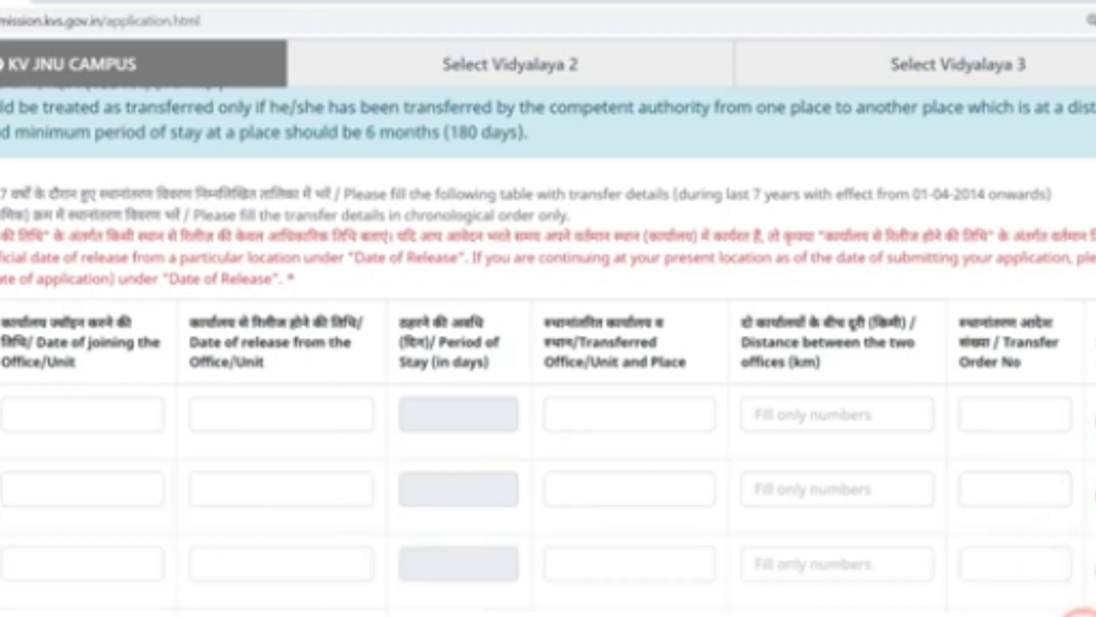
scroll(548, 343, down, 5)
scroll(548, 343, right, 3)
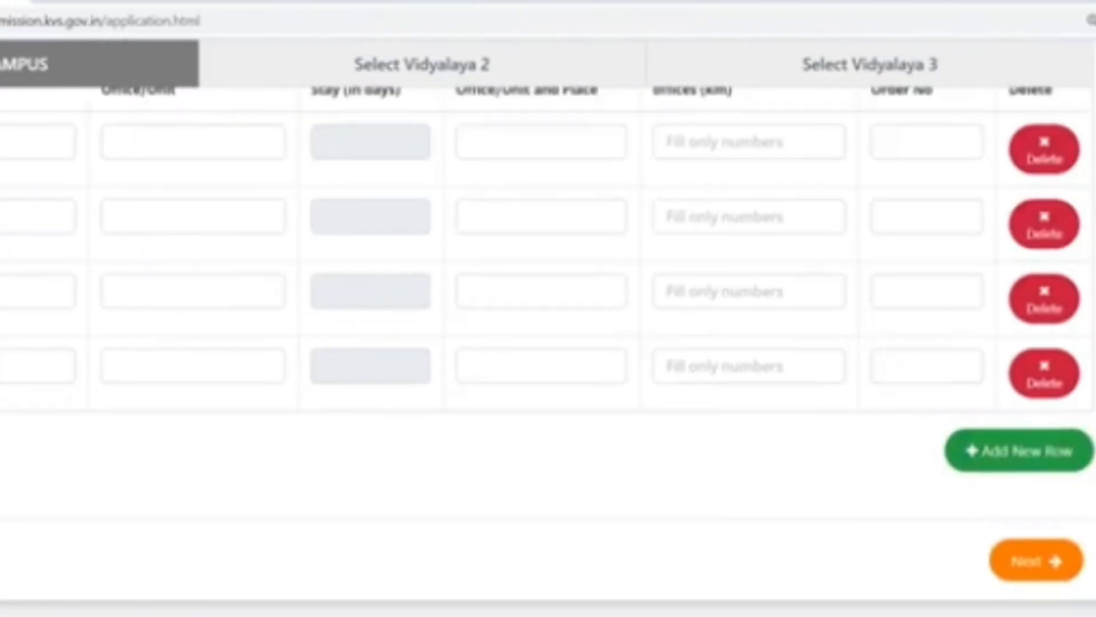
scroll(548, 342, up, 8)
scroll(548, 343, down, 7)
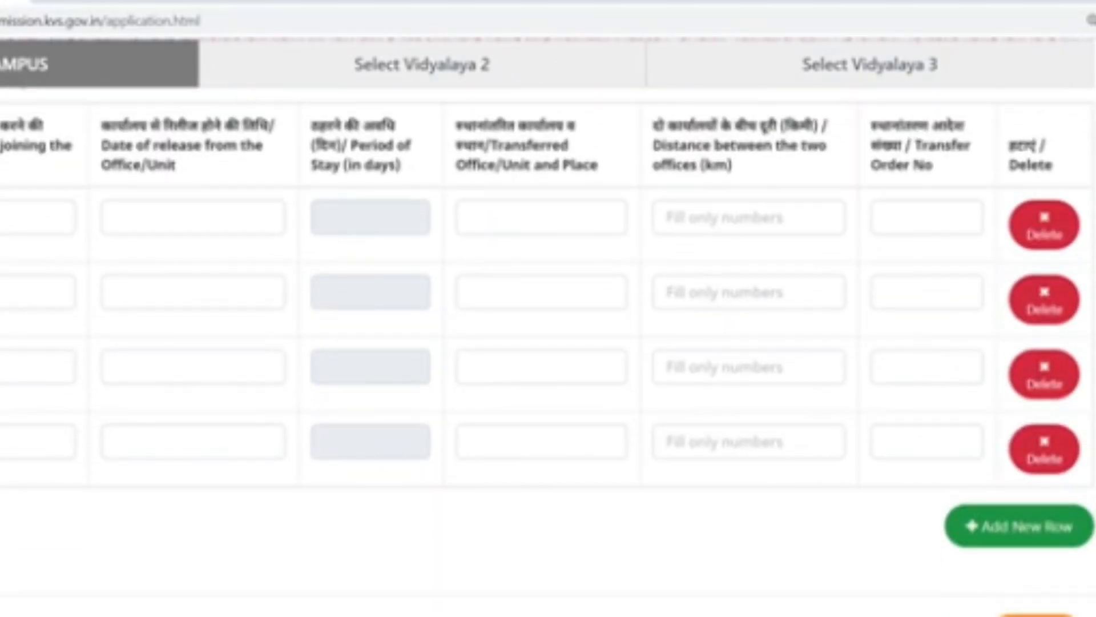
- Delete all the blank rows from the transfer details table
scroll(548, 342, up, 4)
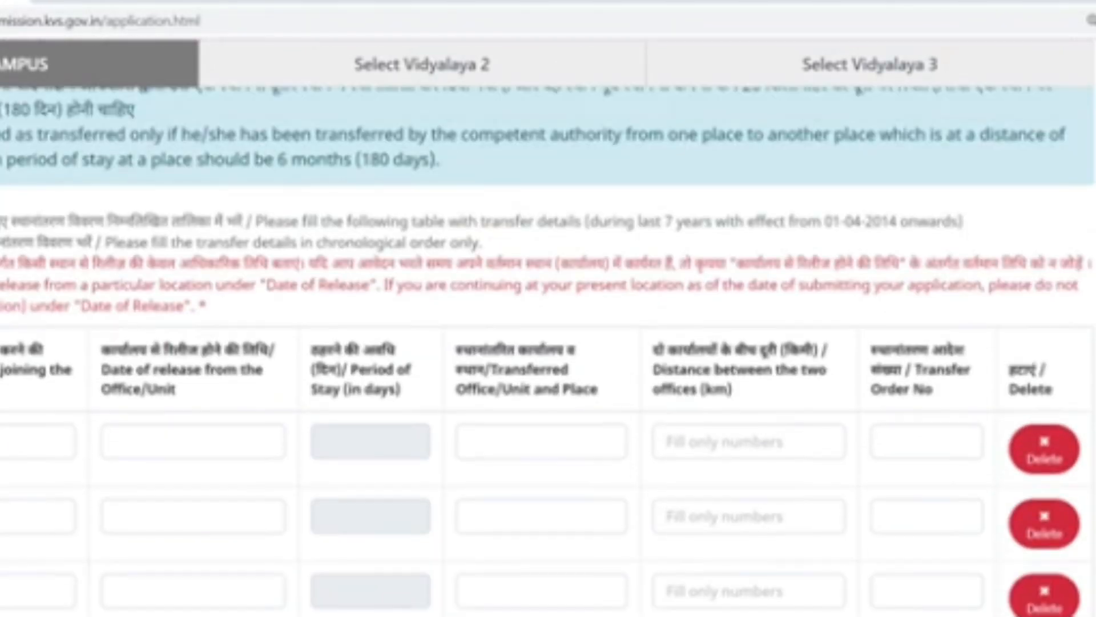
click(1042, 464)
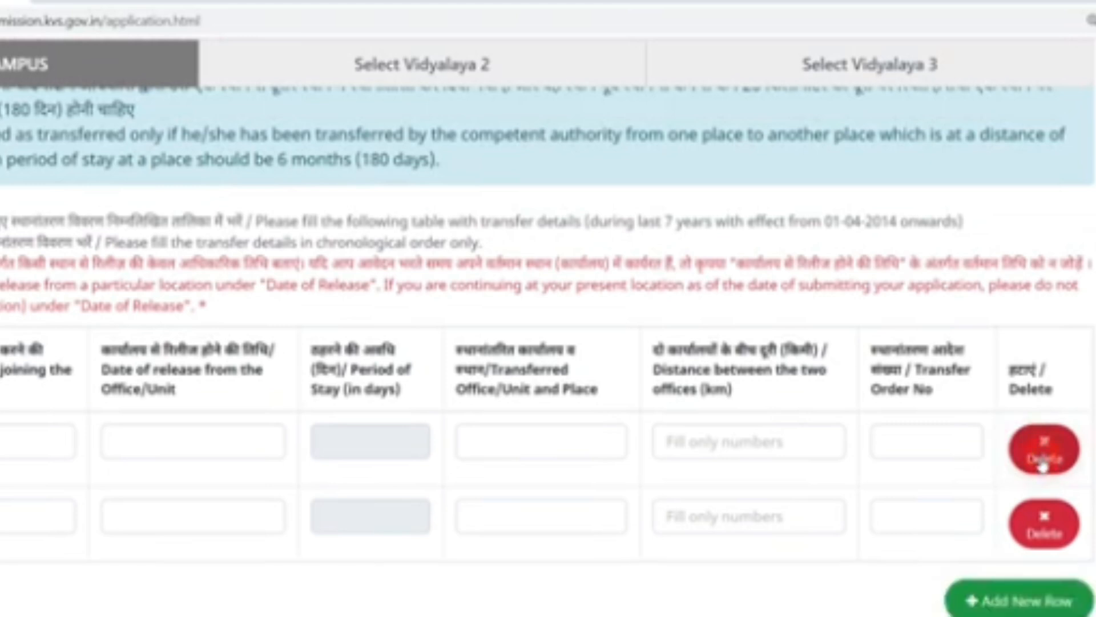
click(1047, 521)
click(1051, 465)
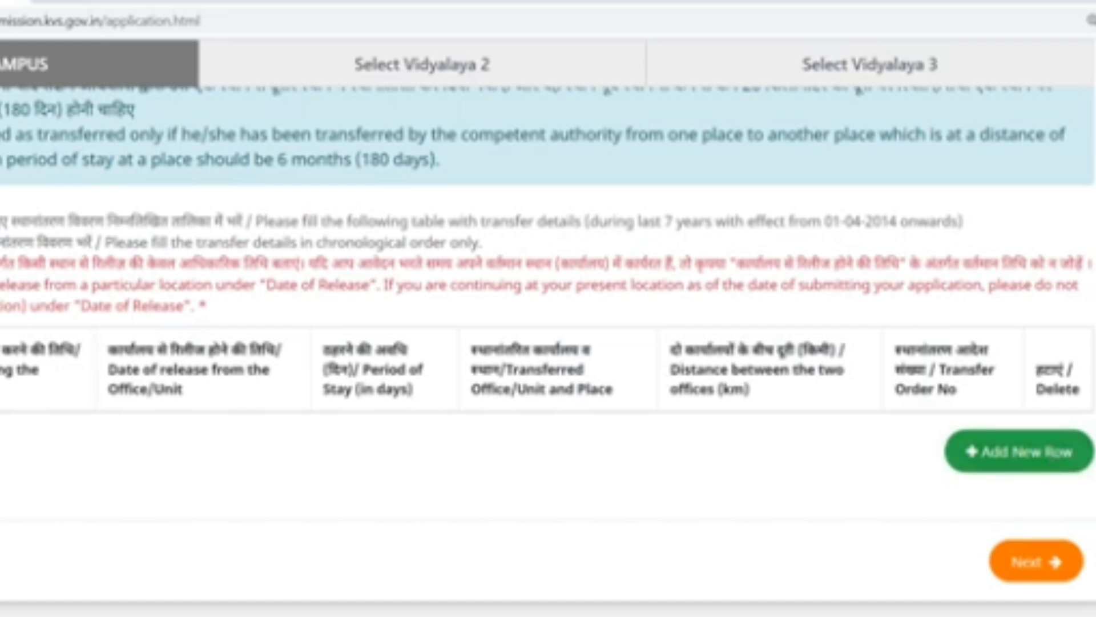
scroll(548, 309, up, 4)
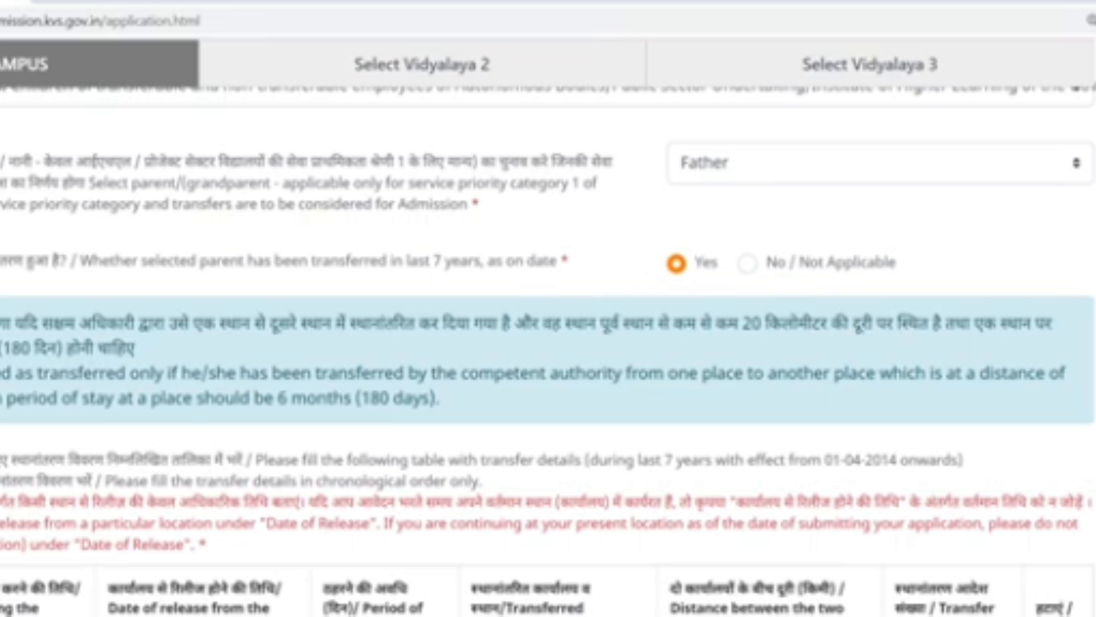
scroll(548, 308, up, 6)
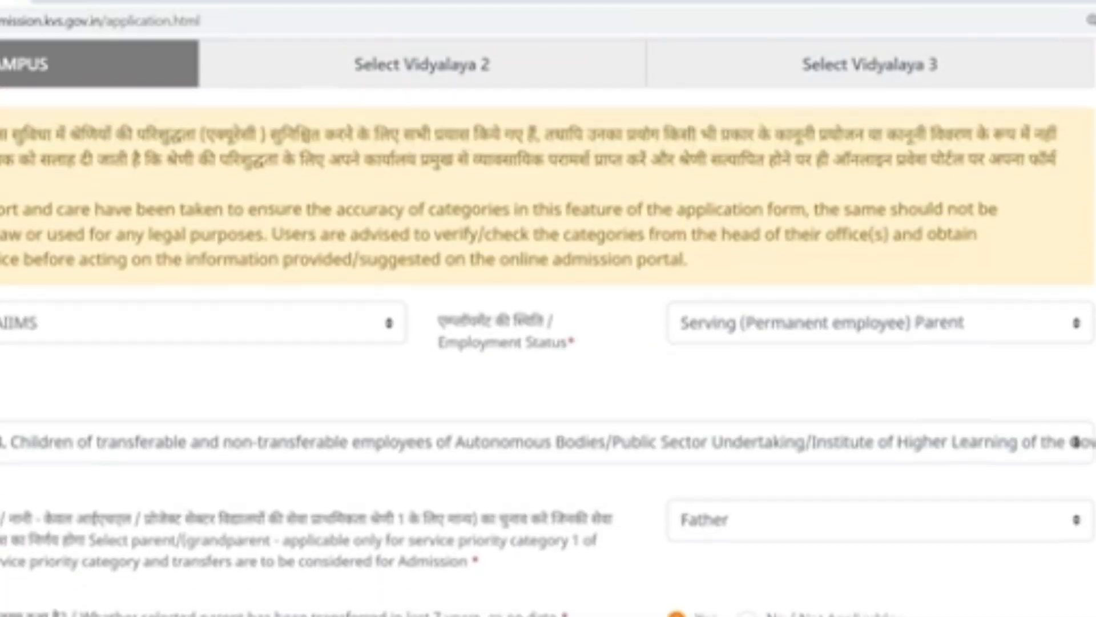
scroll(548, 309, up, 5)
click(749, 342)
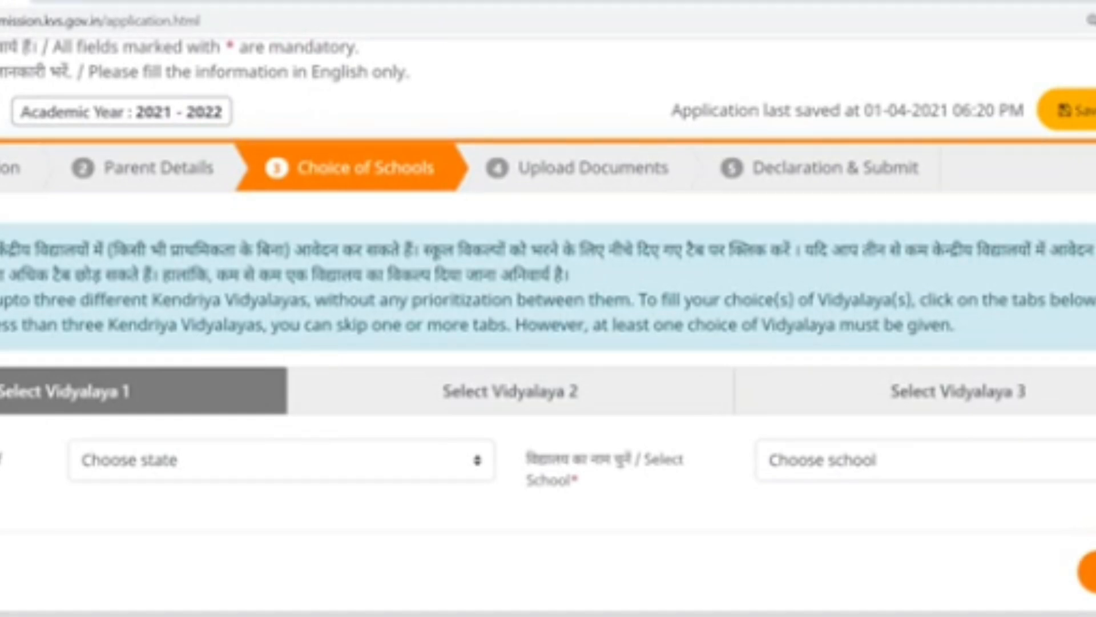
click(181, 173)
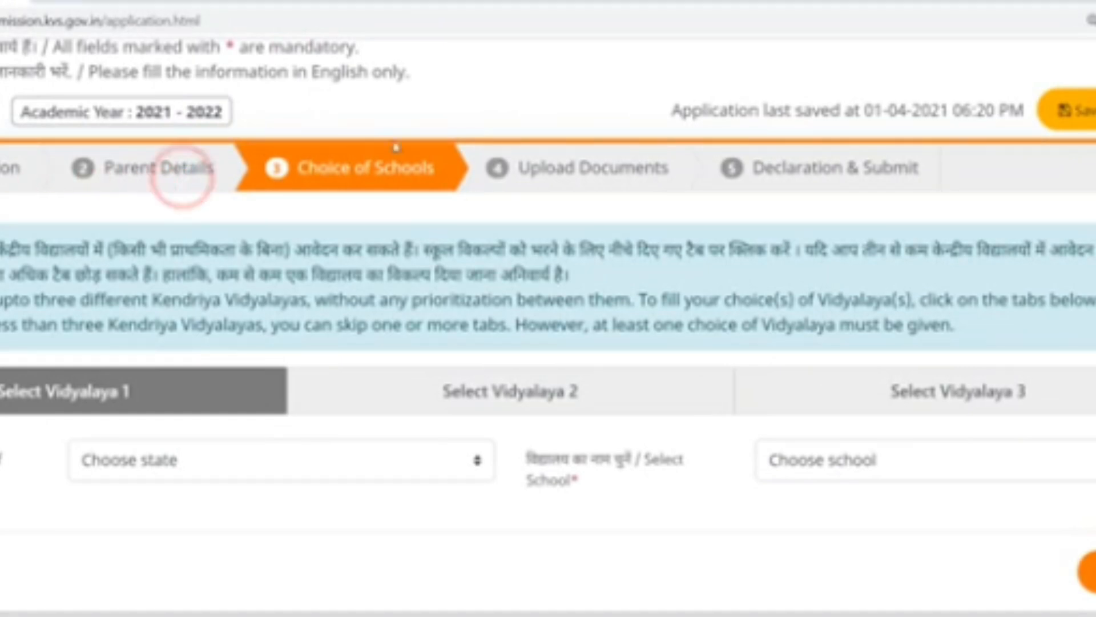
click(474, 129)
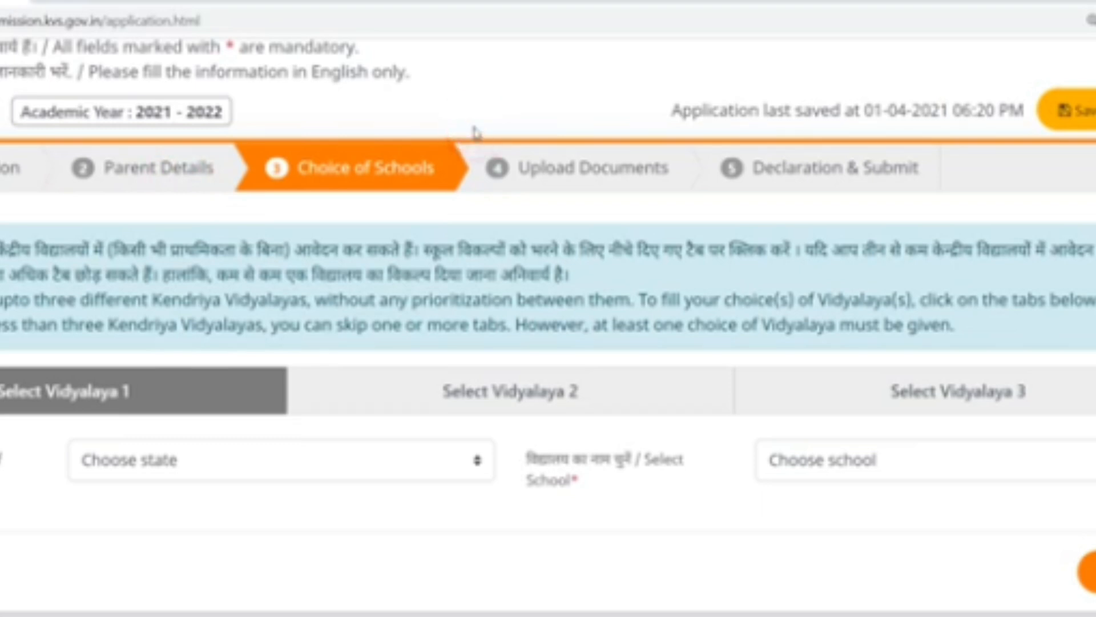